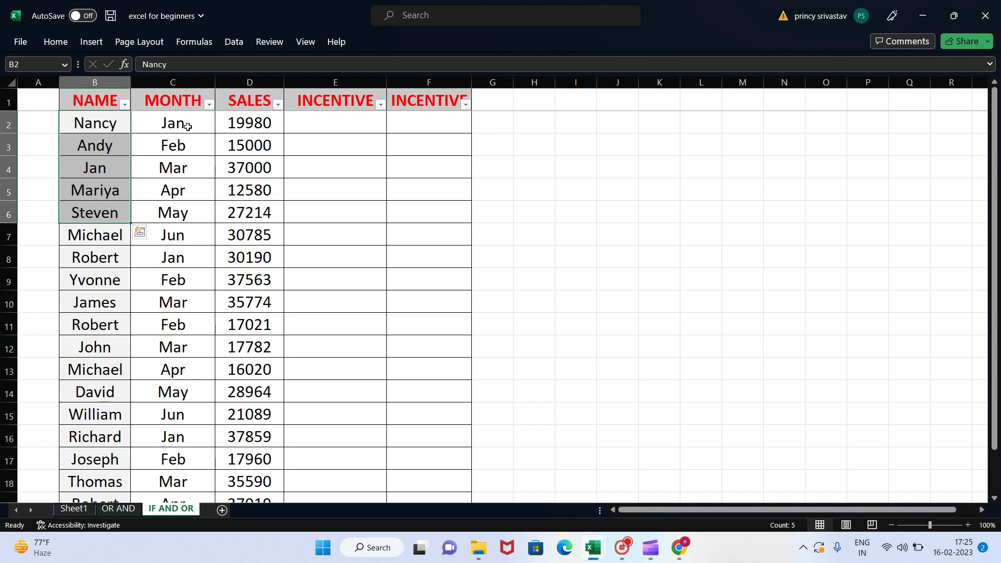
drag(188, 126, 191, 234)
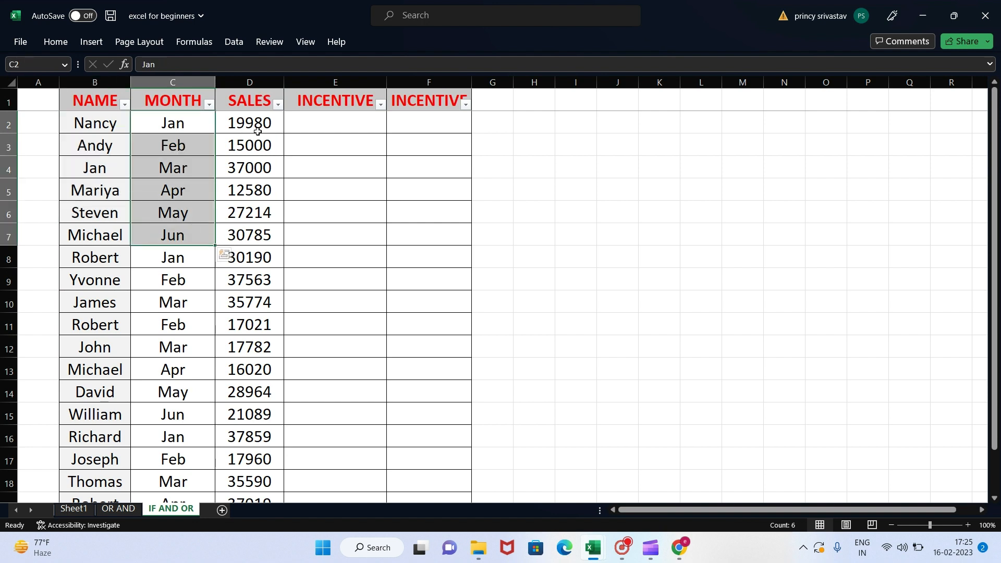
drag(256, 131, 264, 234)
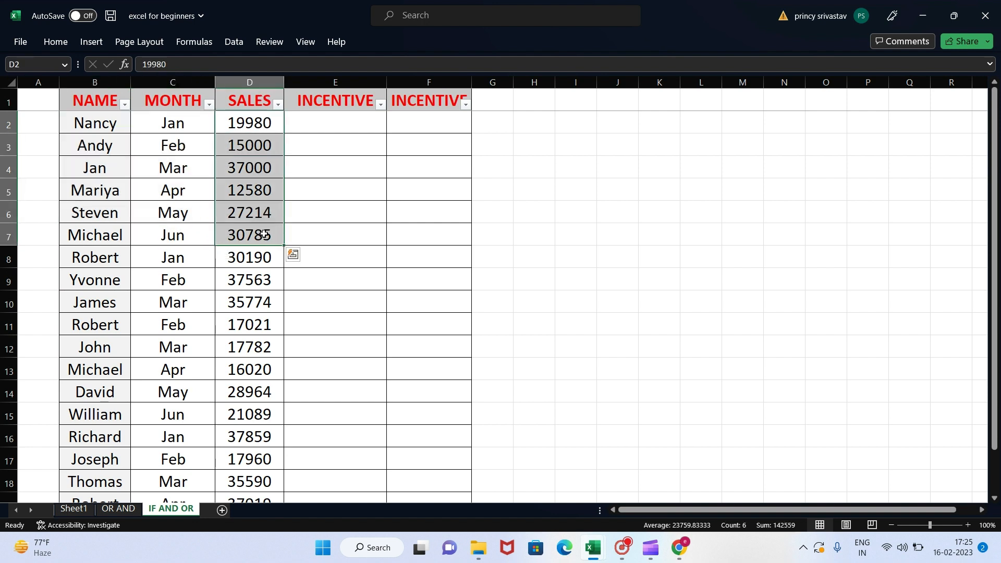
Step: Start an OR formula in cell E2 with the first condition C2="jan"
click(335, 123)
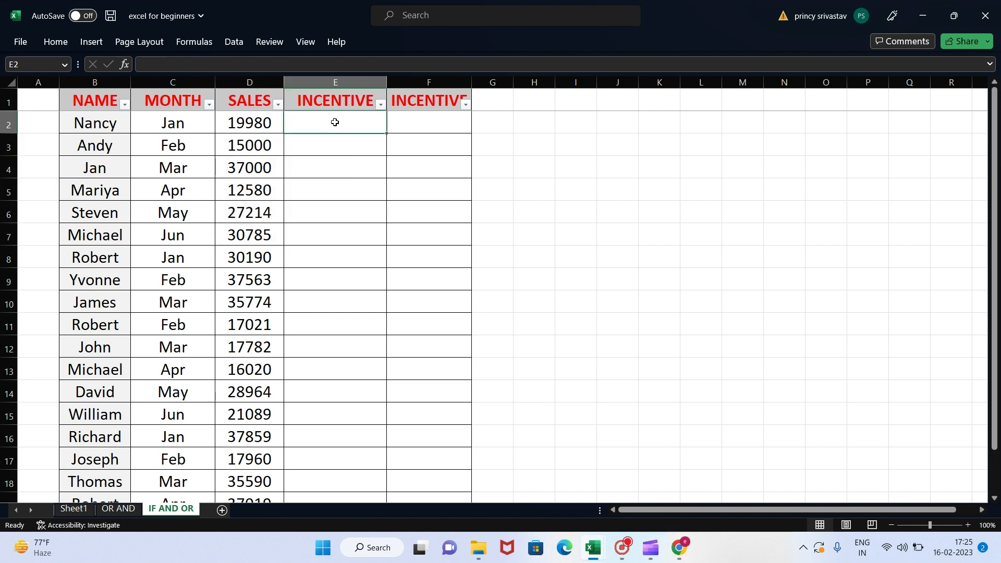
text(=o)
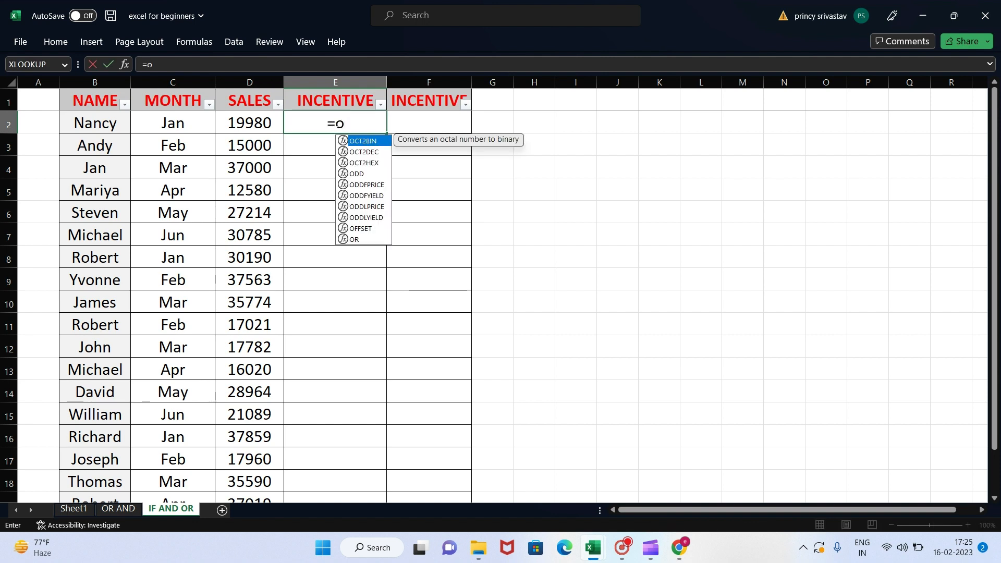
text(r()
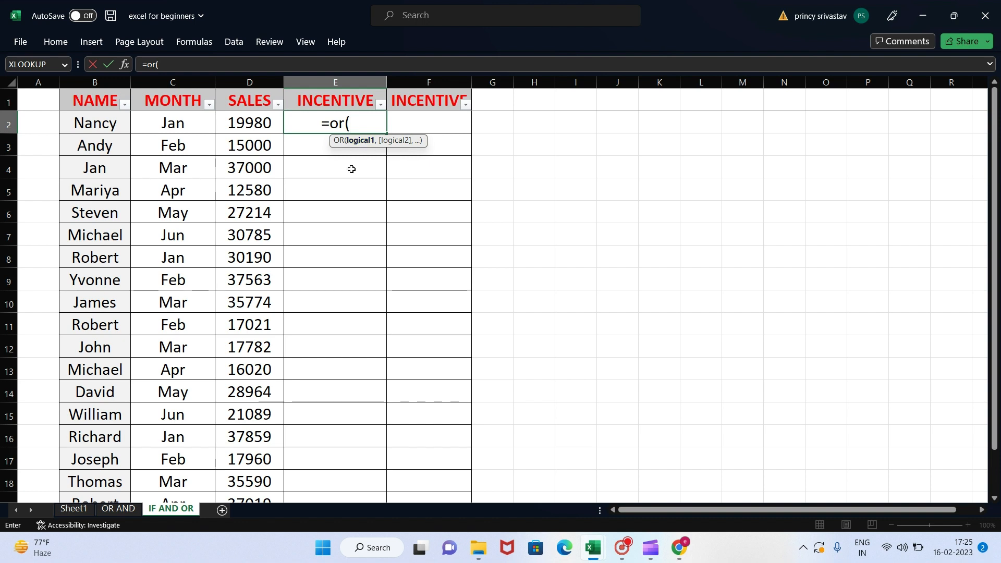
click(183, 123)
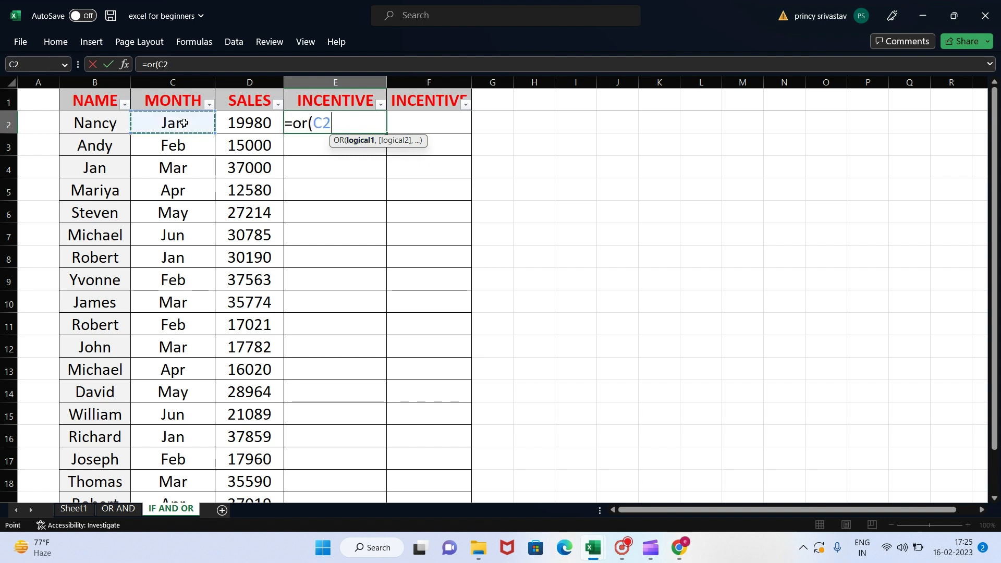
text(=)
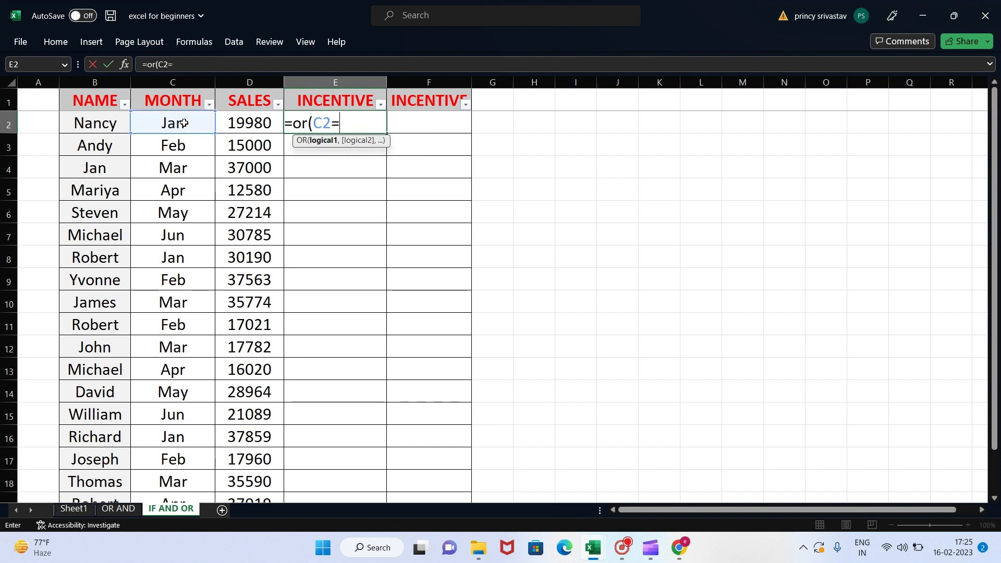
text("jan",)
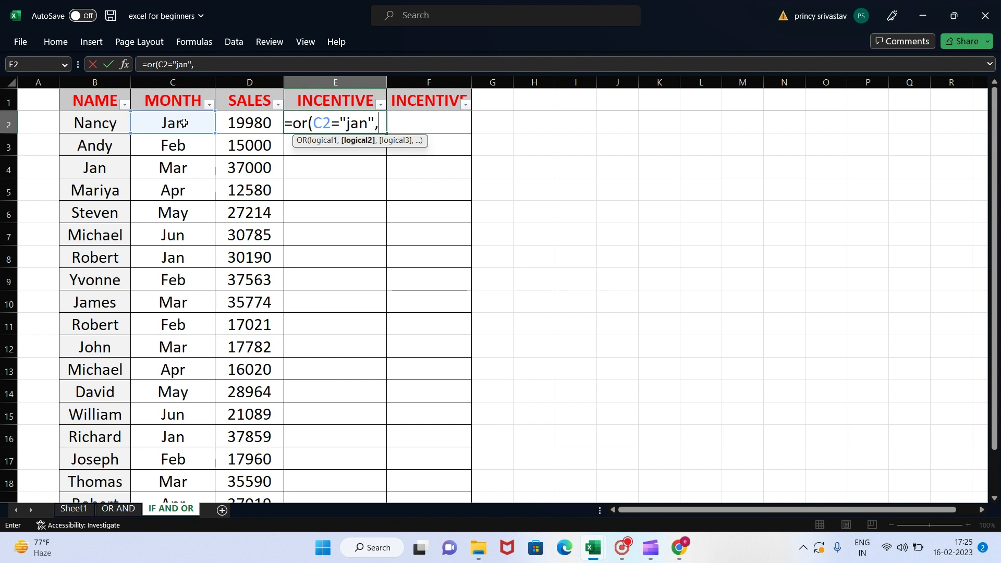
Step: Add D2>=15000 as the second OR condition in E2 and commit the formula
click(253, 123)
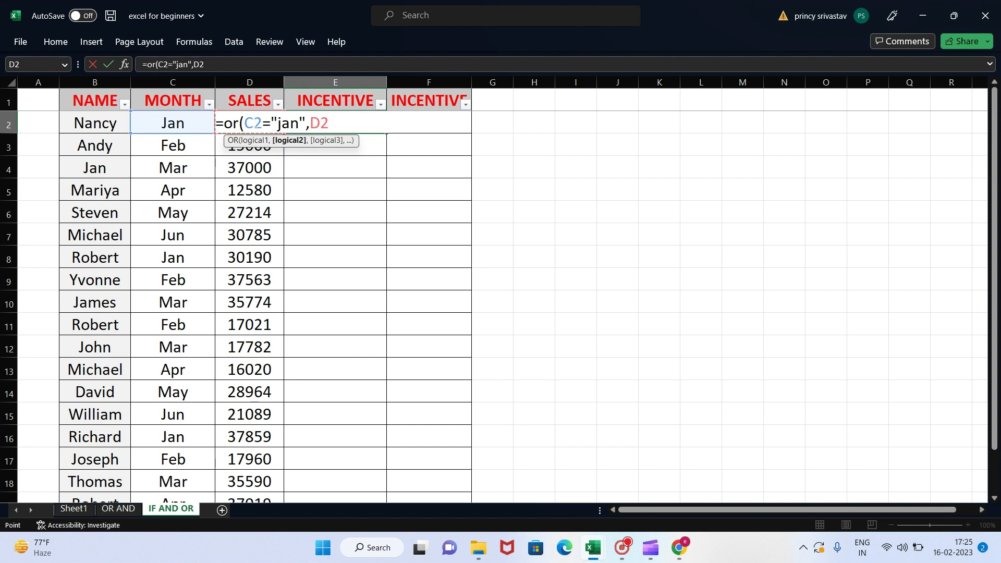
text(>=1500)
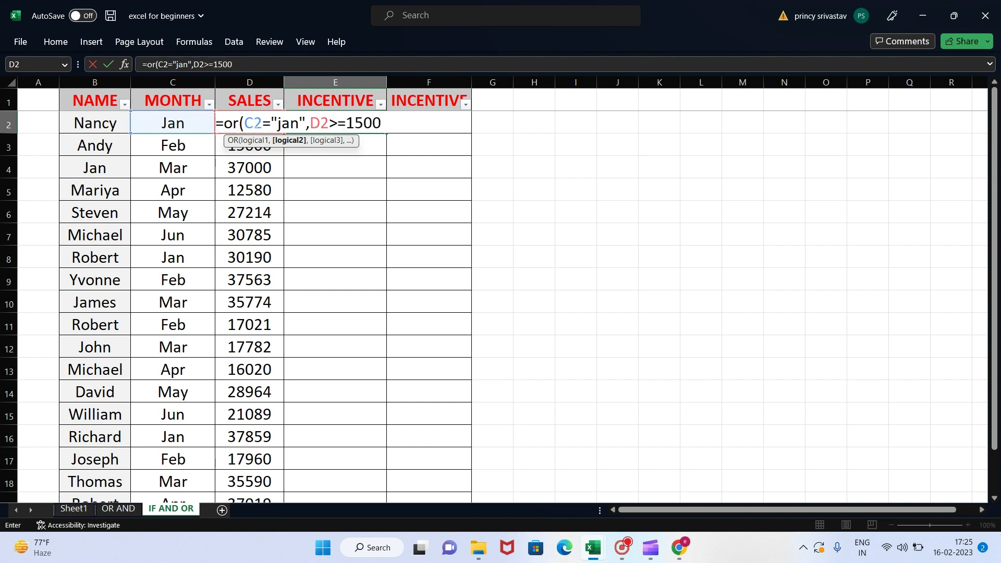
text(0))
key(BackSpace)
text())
click(376, 109)
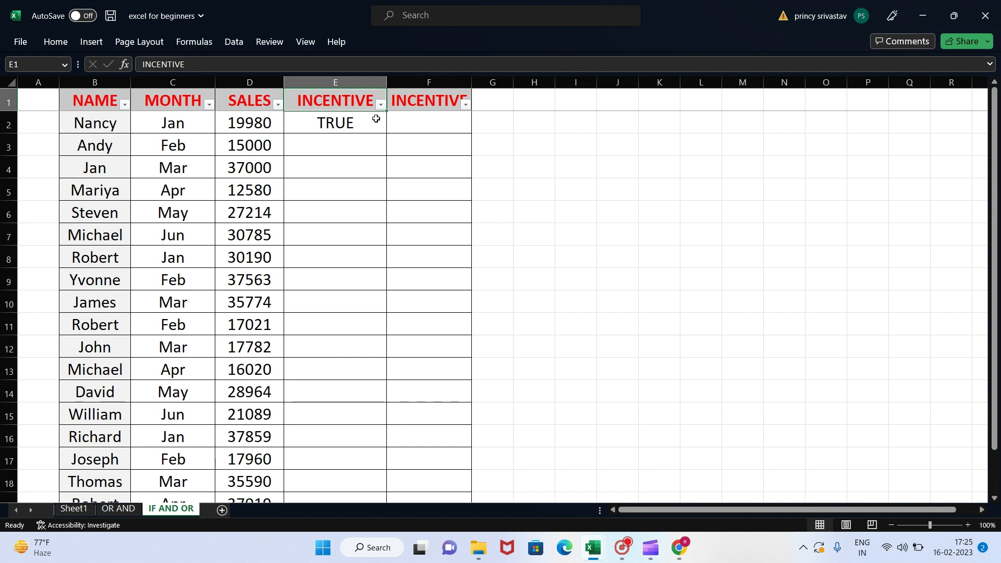
Step: Wrap the OR formula in E2 in an IF function so that it serves as the logical test
click(382, 122)
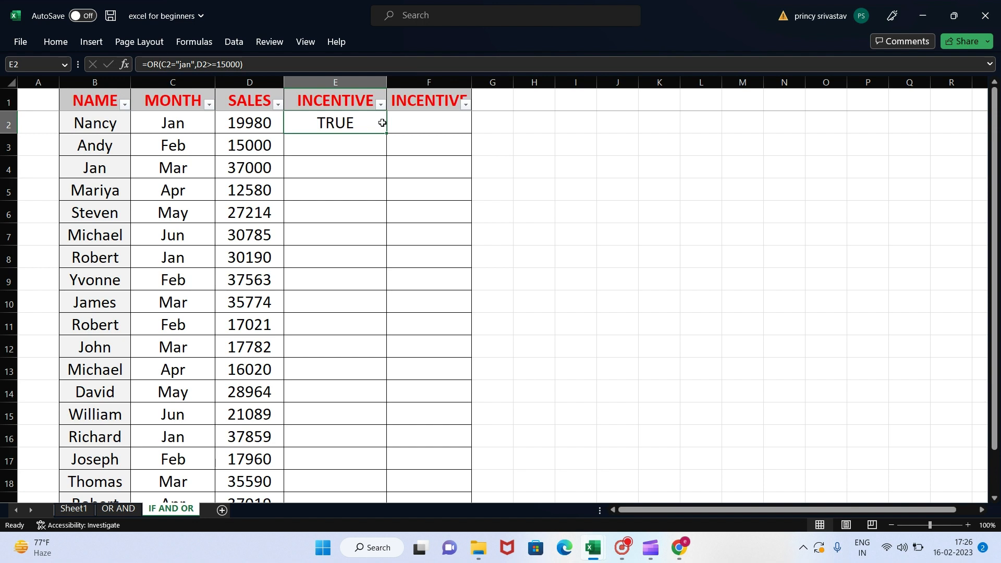
click(148, 66)
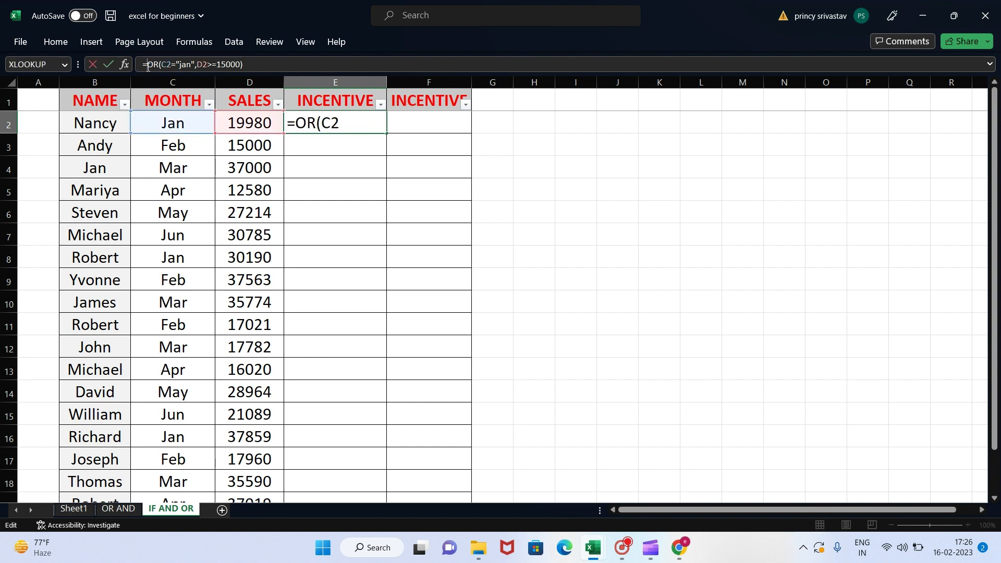
text(if()
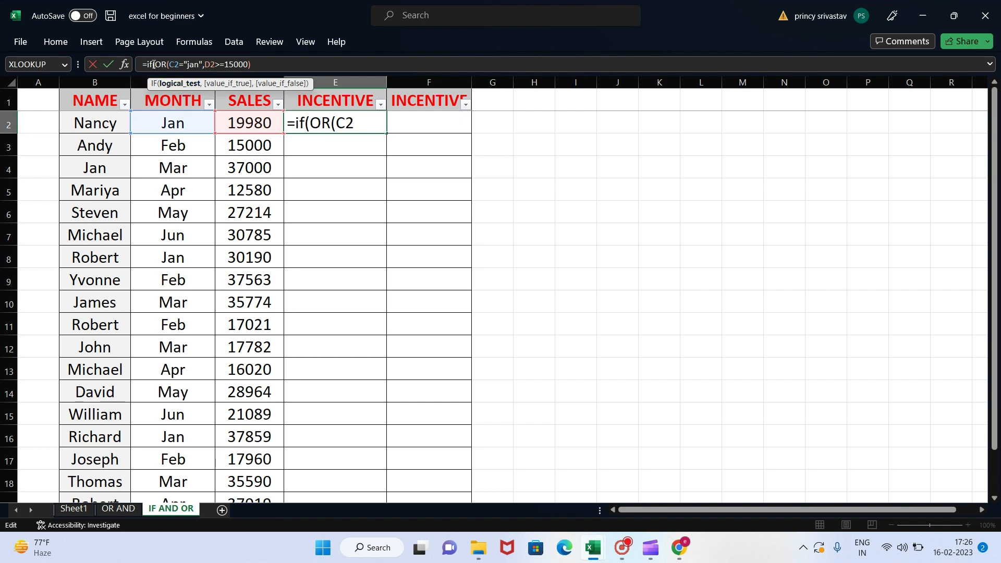
drag(154, 64, 253, 62)
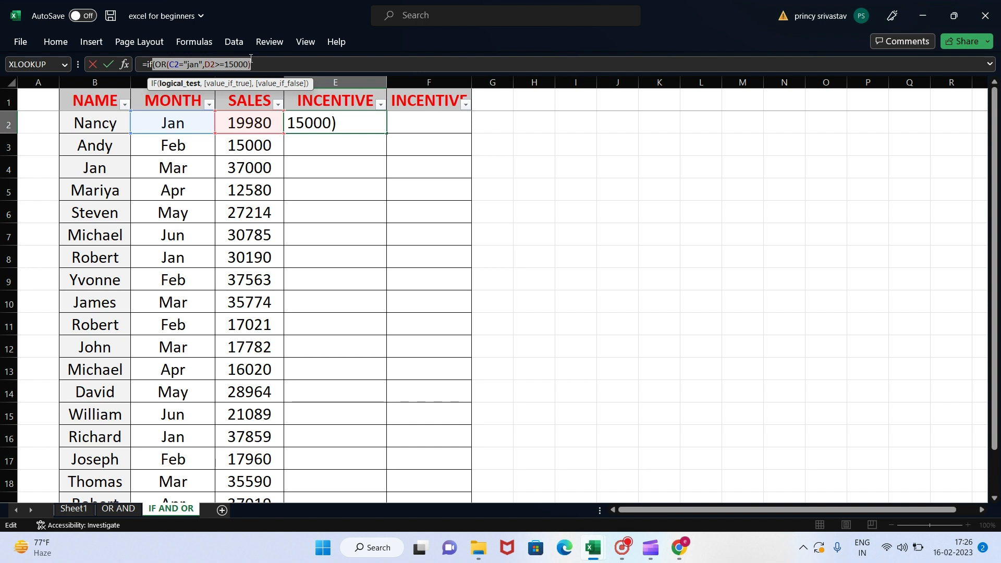
click(258, 69)
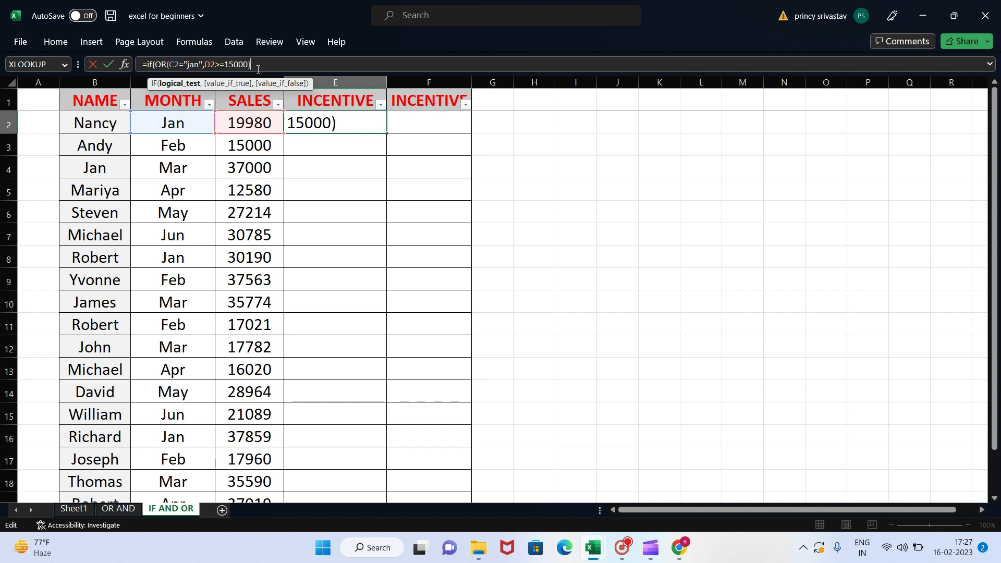
Step: Set the IF formula's value-if-true argument to D2*5%
text(,)
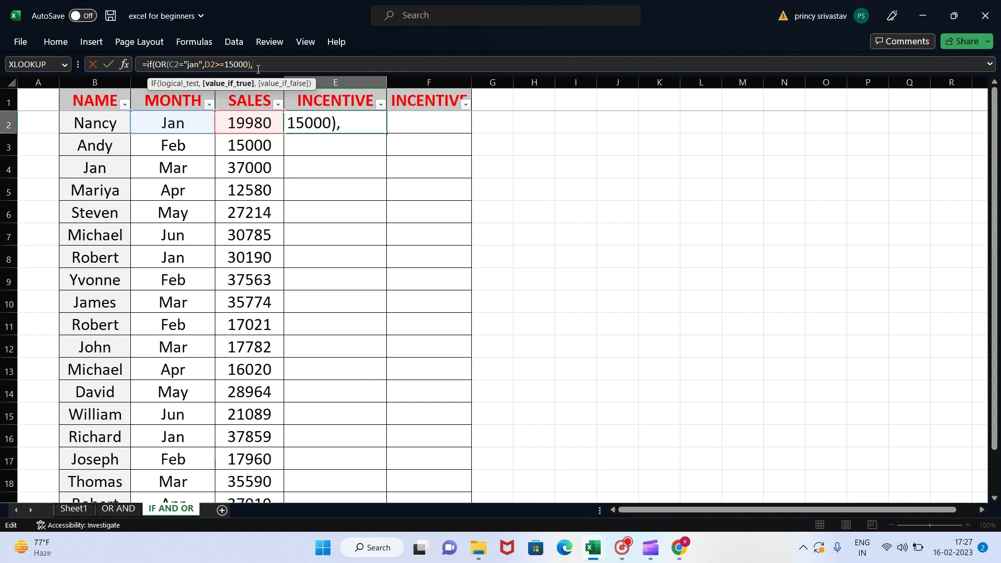
click(263, 124)
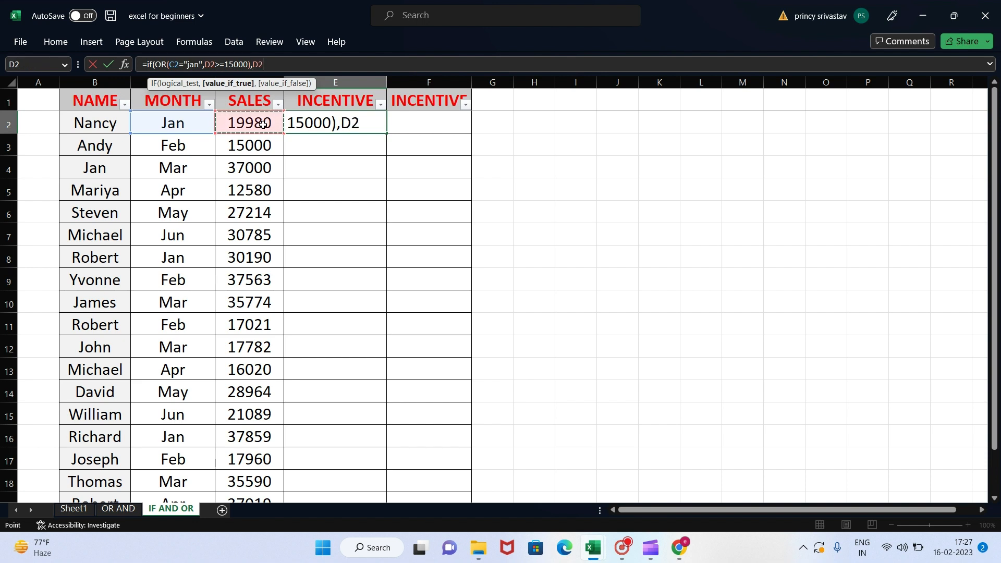
text(*5)
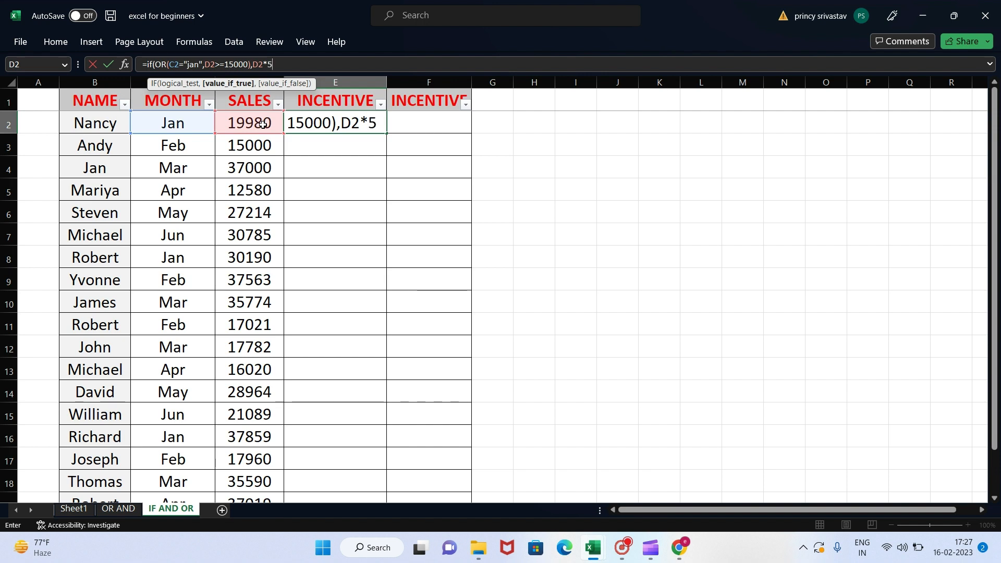
text(%)
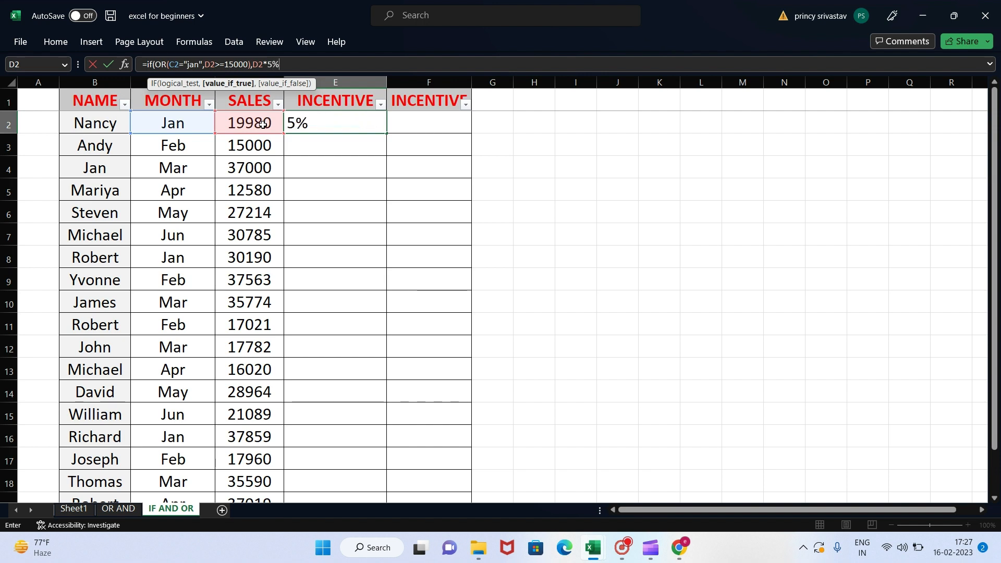
text(,)
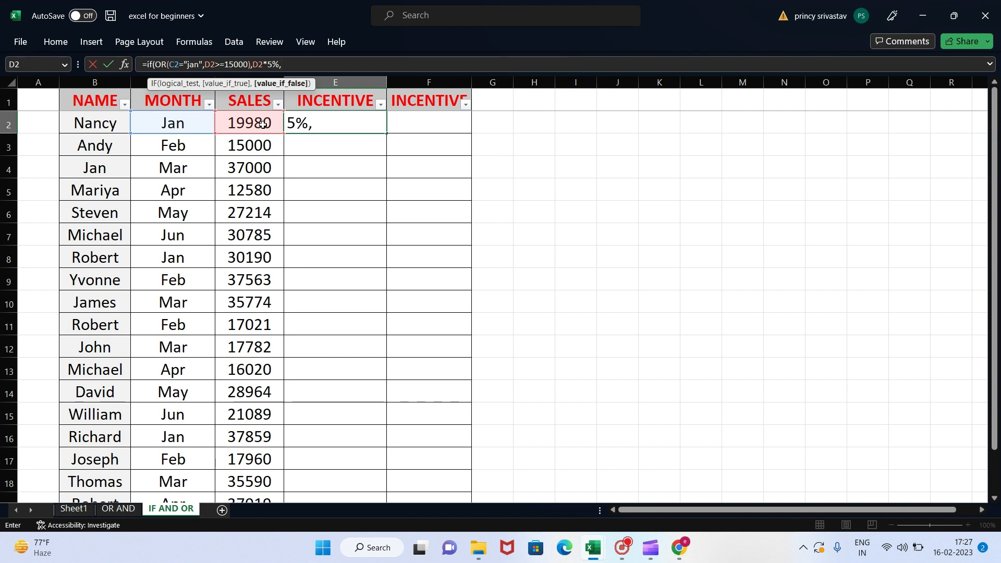
text("not got)
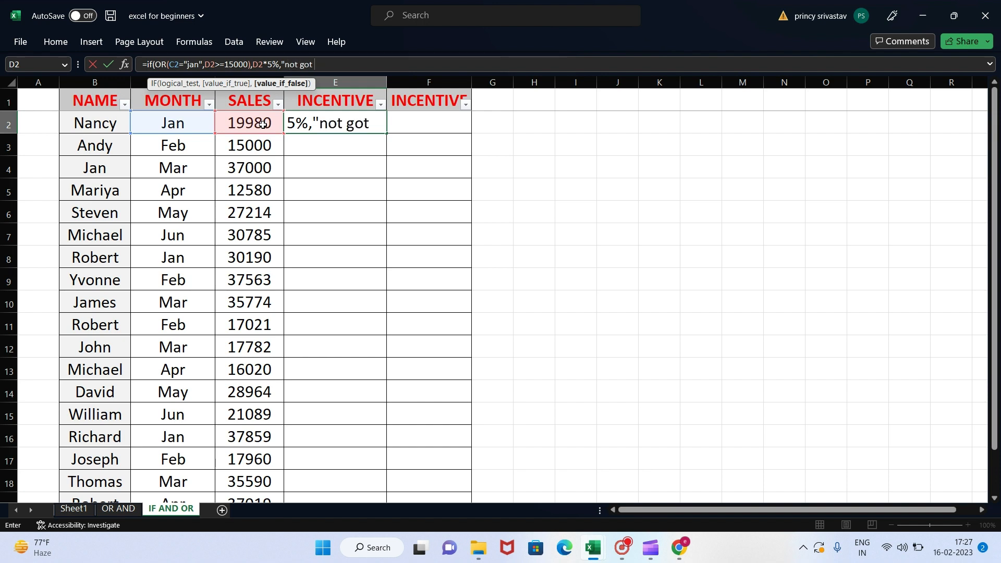
text( it")
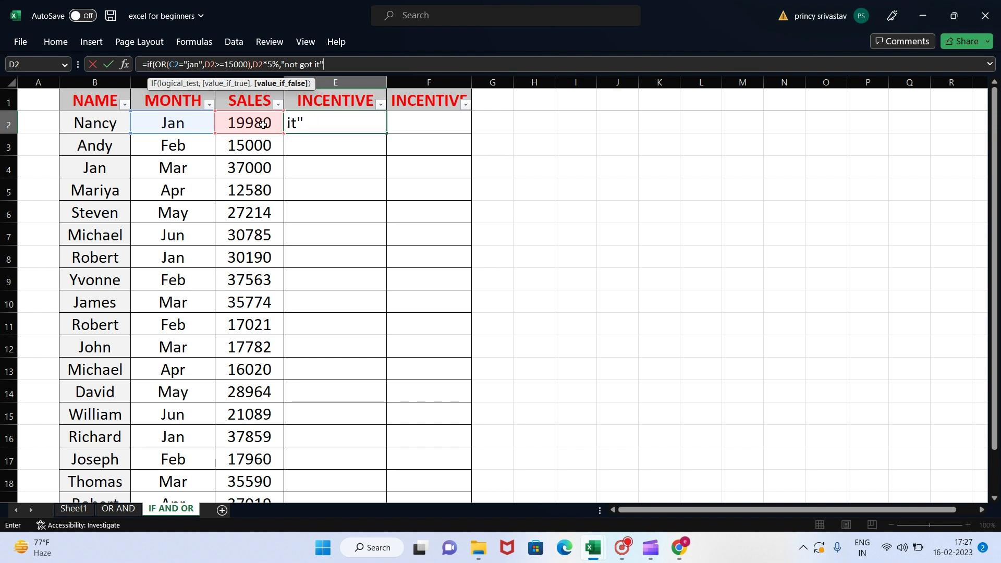
text())
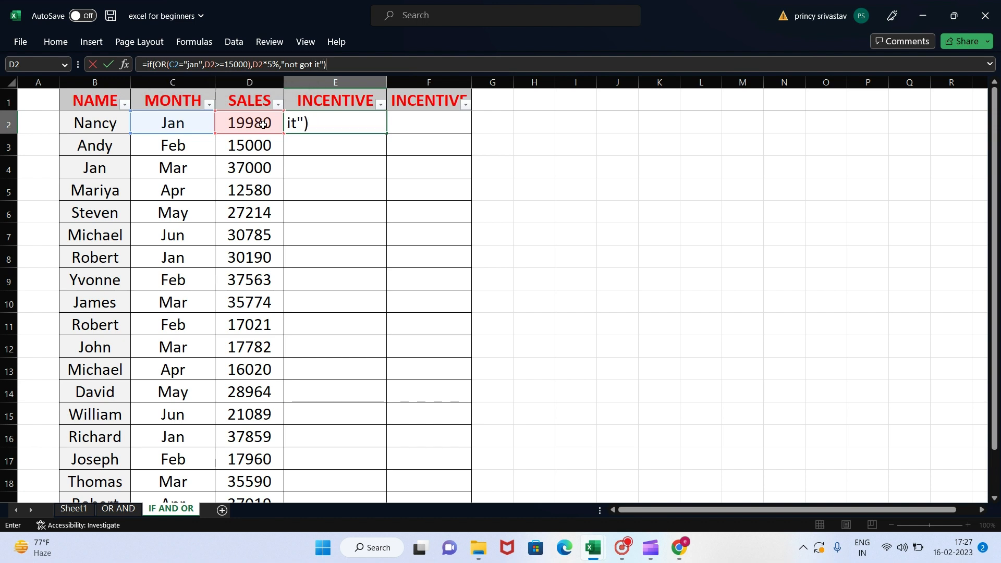
Step: Set the IF formula's value-if-false argument to "not got it" and commit the formula in E2
key(Return)
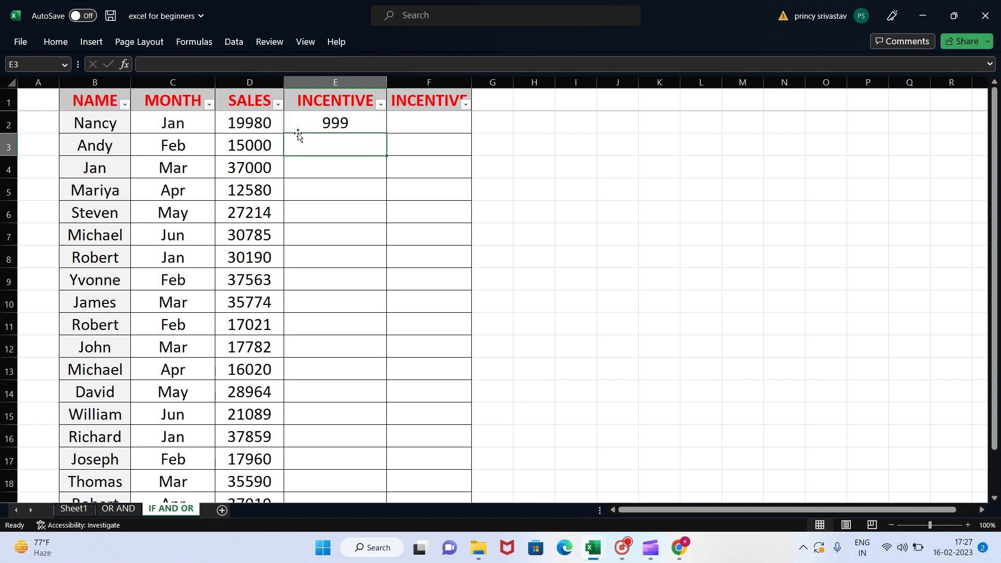
Step: Fill the incentive formula from E2 down through the remaining rows of column E
click(326, 119)
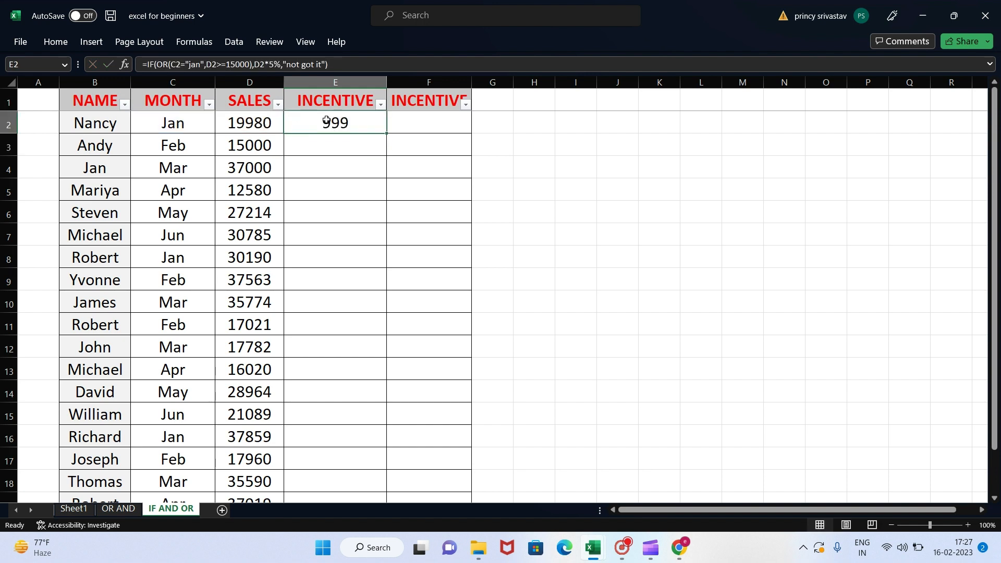
click(258, 121)
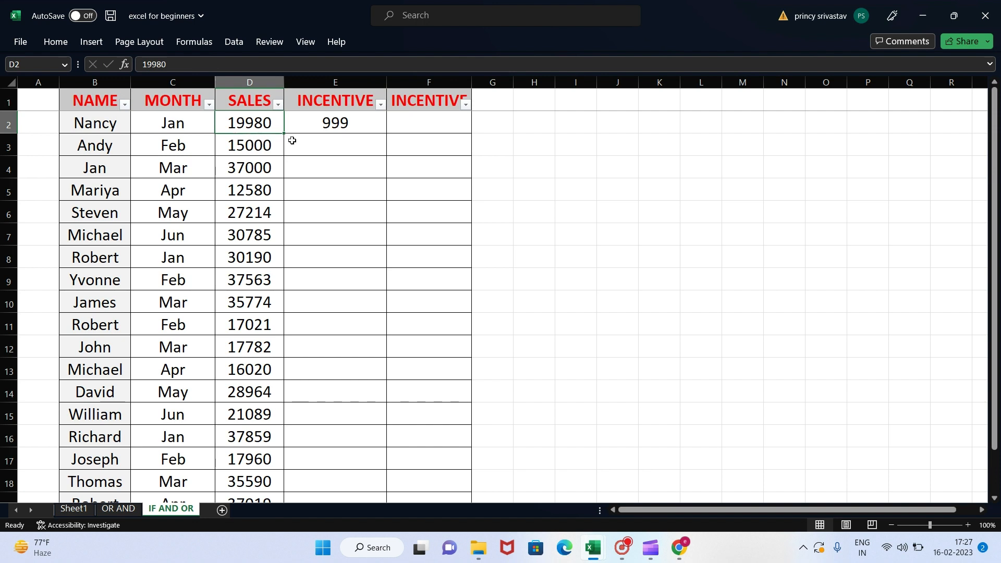
click(350, 118)
click(269, 122)
click(354, 122)
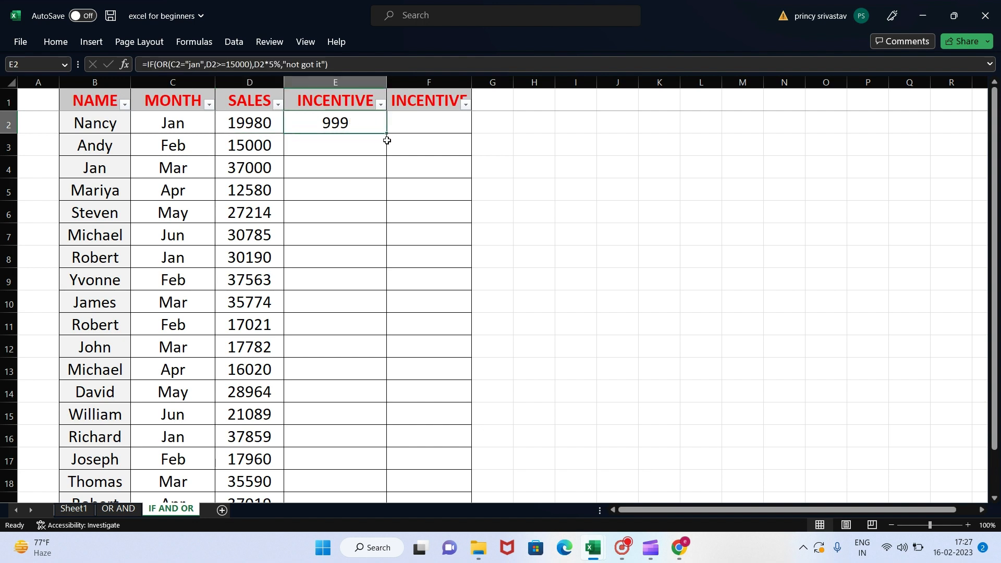
double_click(388, 134)
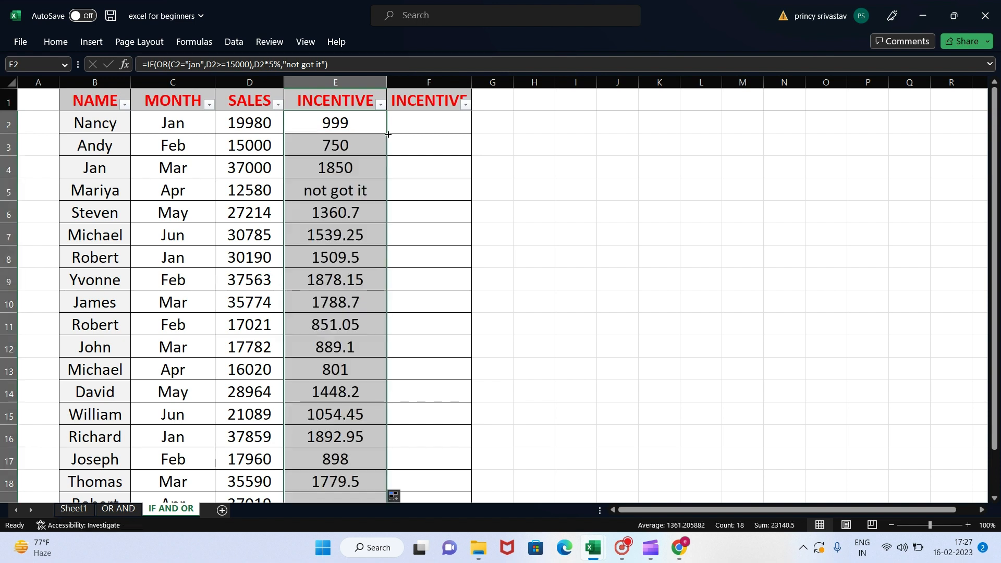
drag(324, 191, 378, 110)
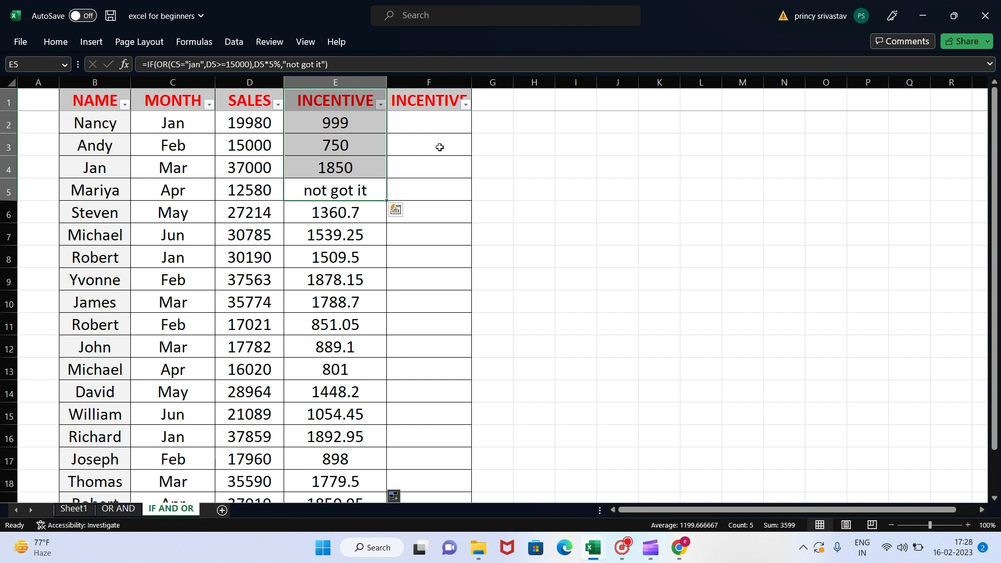
click(440, 148)
click(378, 110)
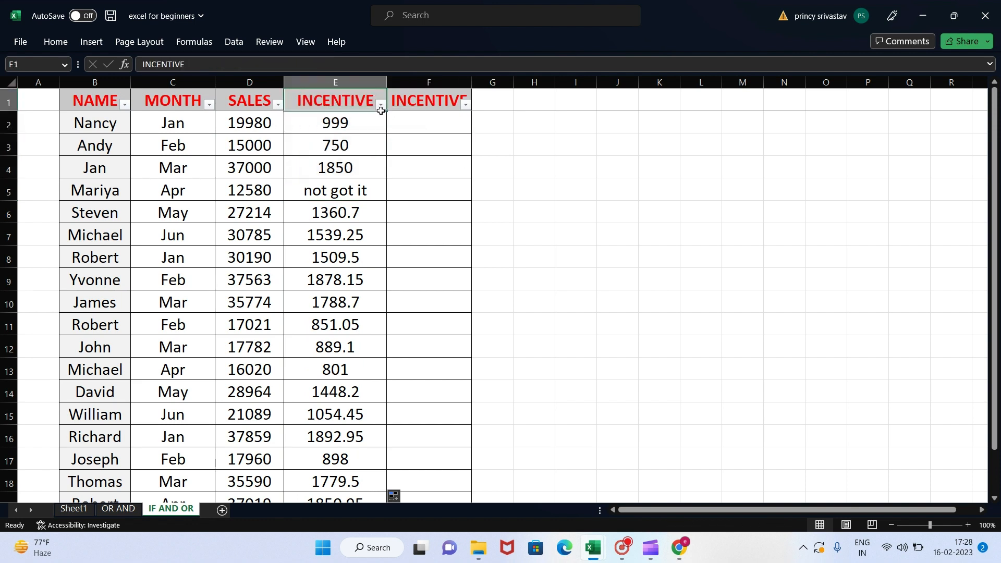
click(381, 105)
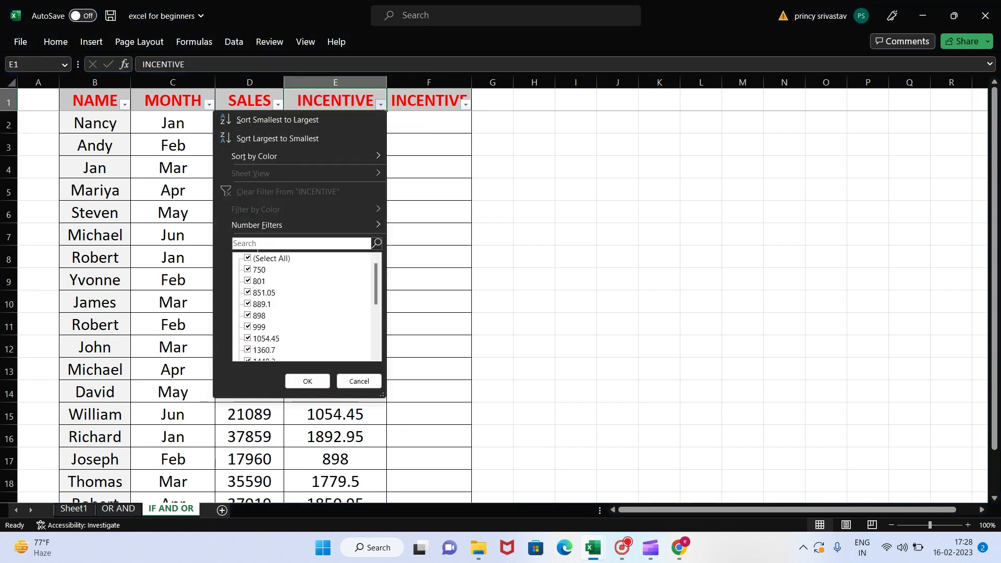
click(271, 259)
click(436, 264)
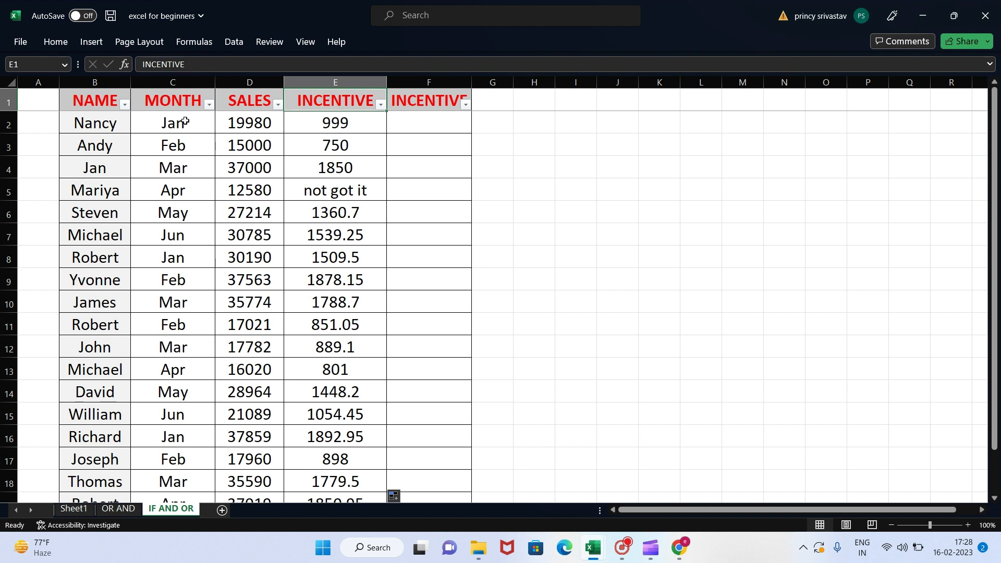
double_click(328, 122)
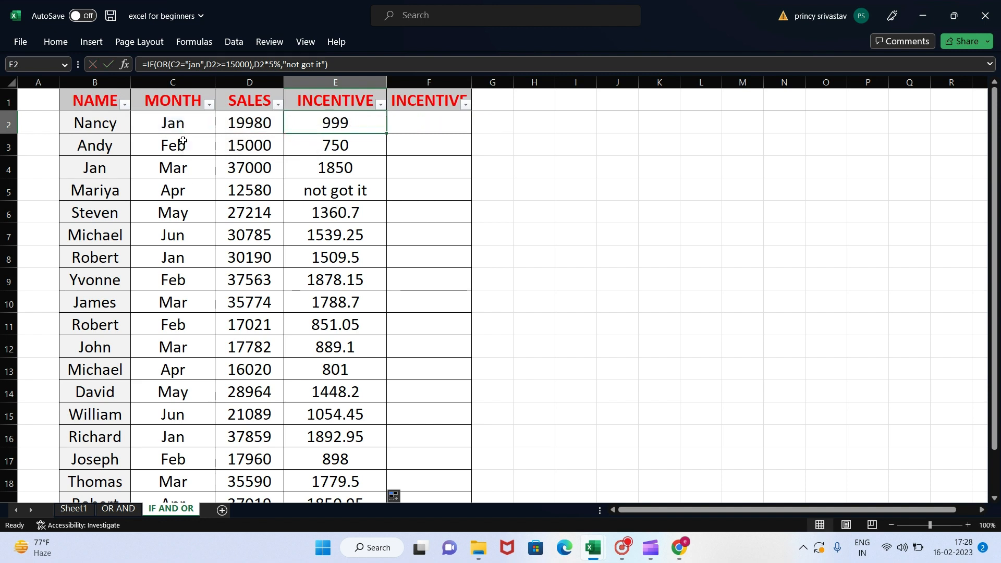
Step: Filter the MONTH column to show only the Jan rows
click(208, 105)
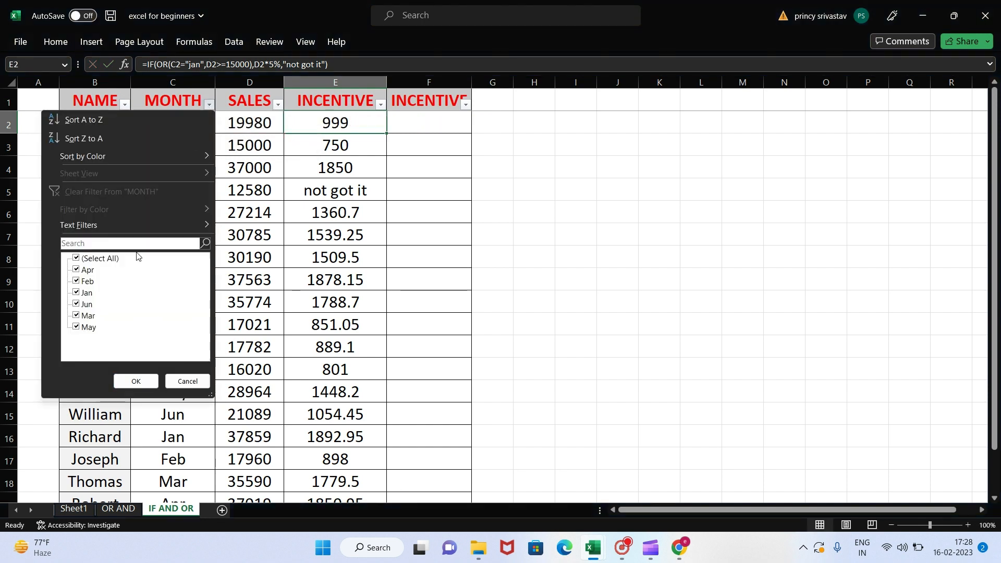
click(95, 259)
click(85, 292)
click(136, 382)
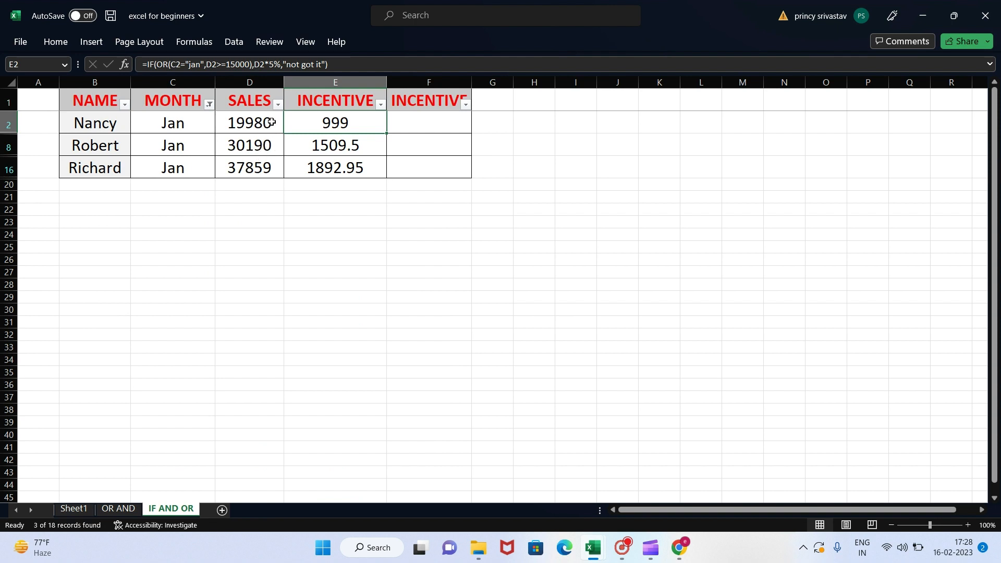
Step: Change the sales value in D2 to 14000
click(271, 122)
text(14000)
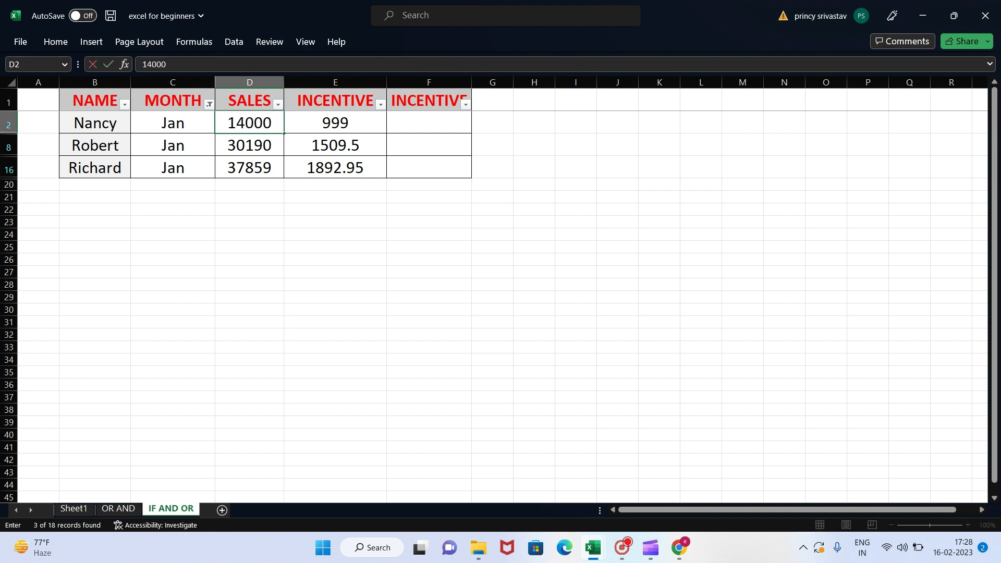
key(Return)
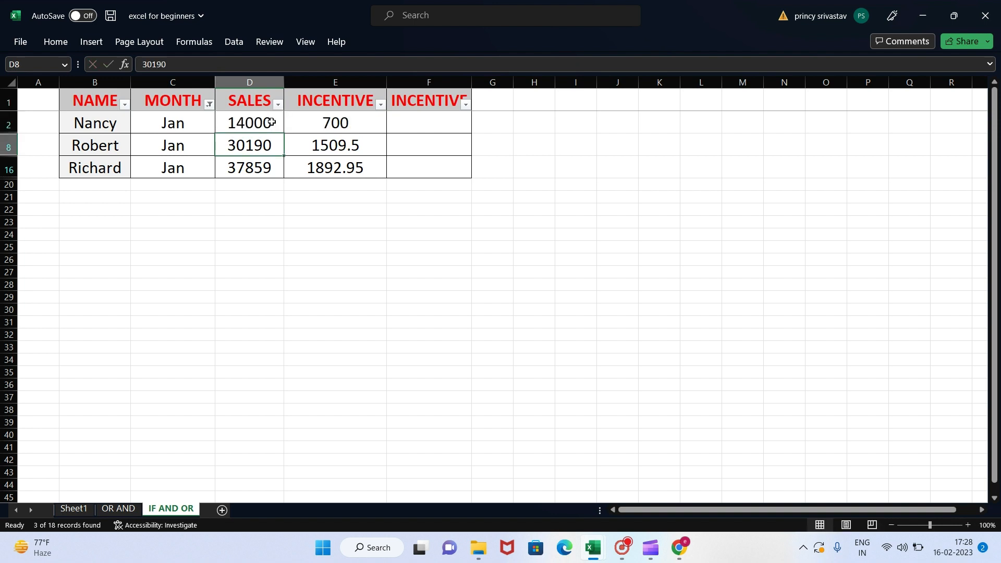
Step: Examine the incentive formula and result in E2 against the month in C2 and the sales value in D2
click(336, 123)
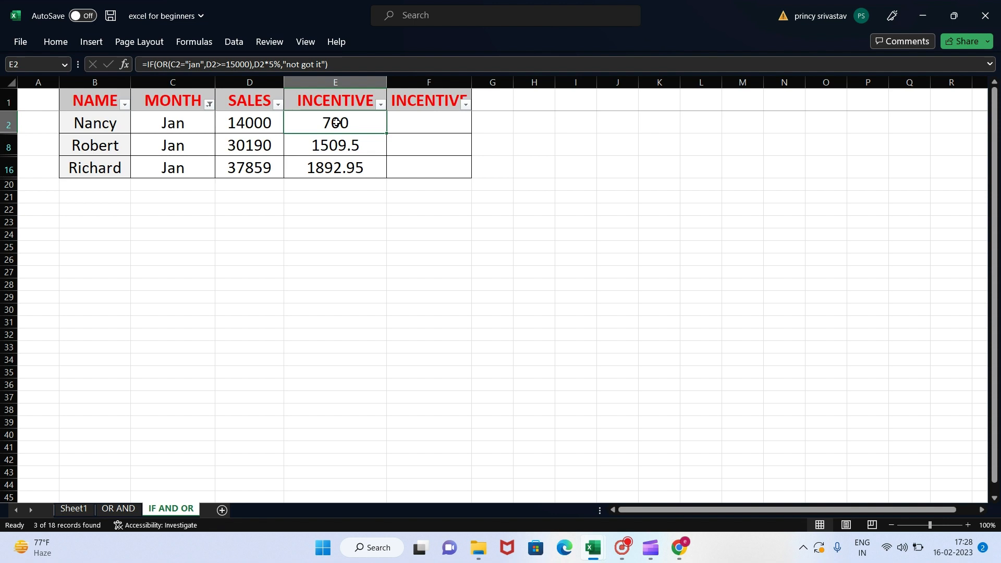
click(184, 130)
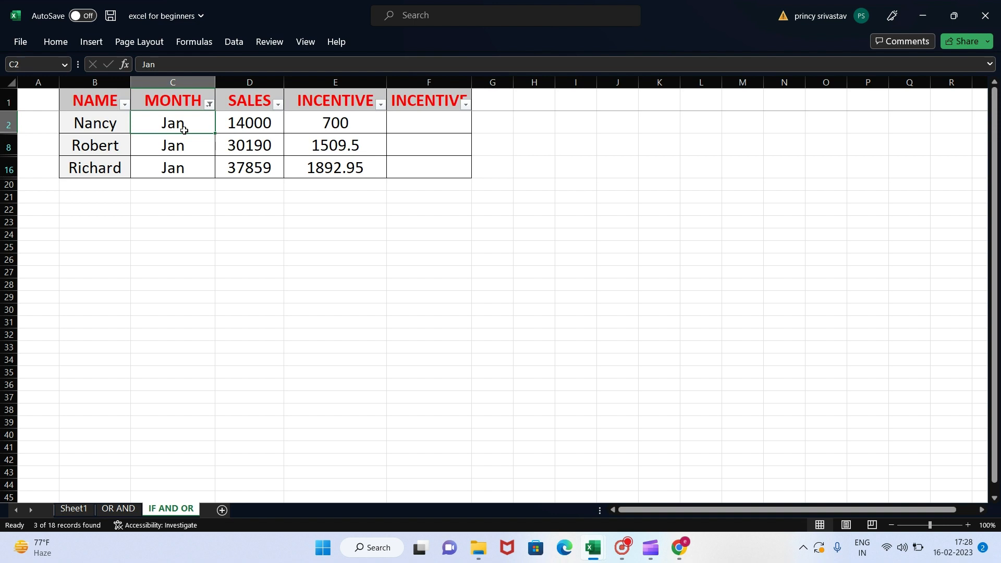
click(316, 125)
double_click(315, 125)
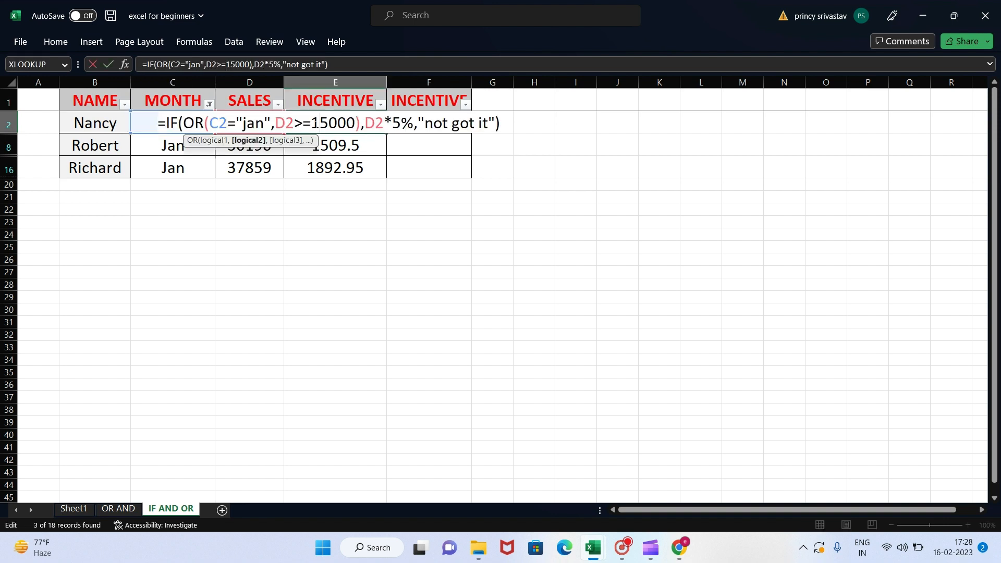
key(Escape)
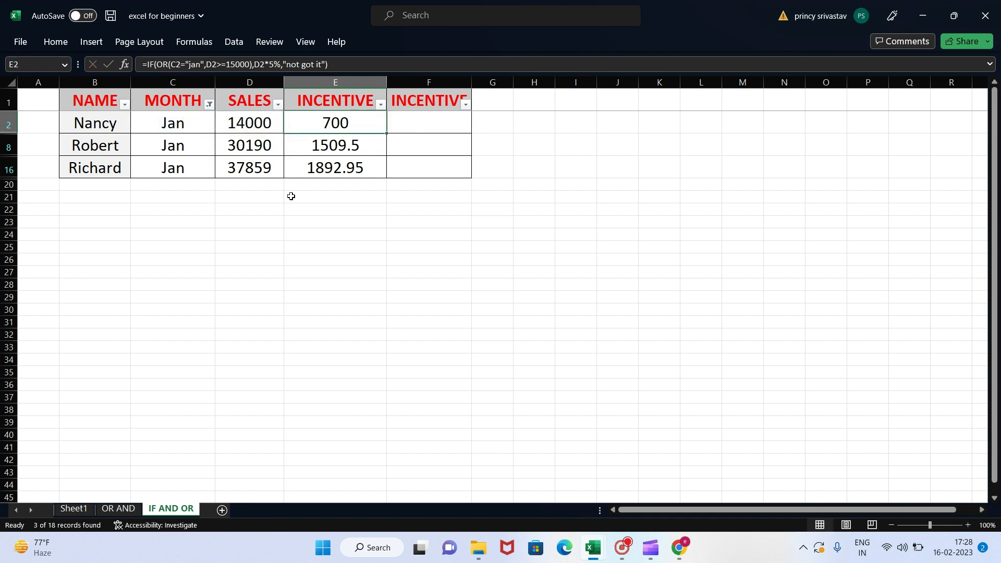
click(176, 123)
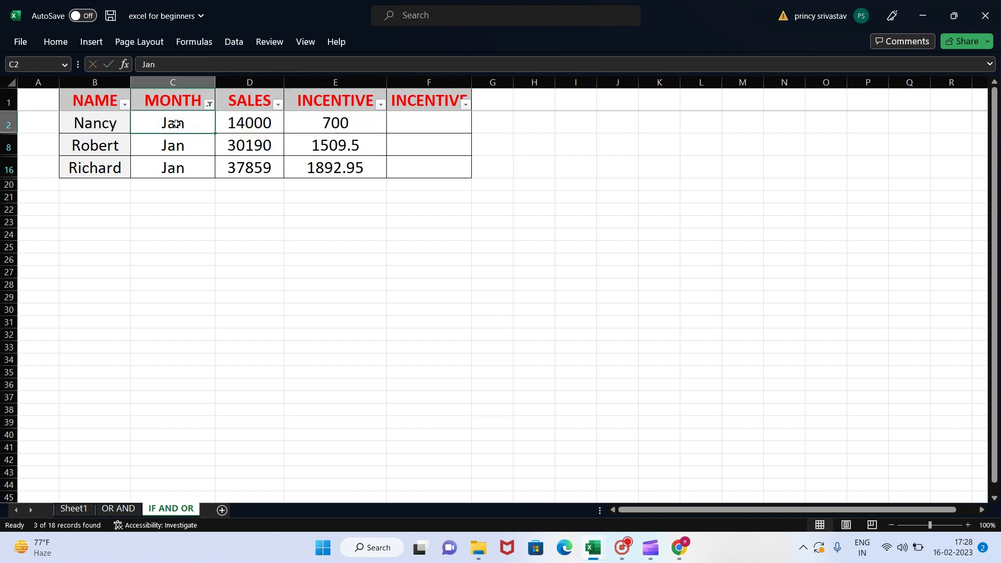
click(234, 120)
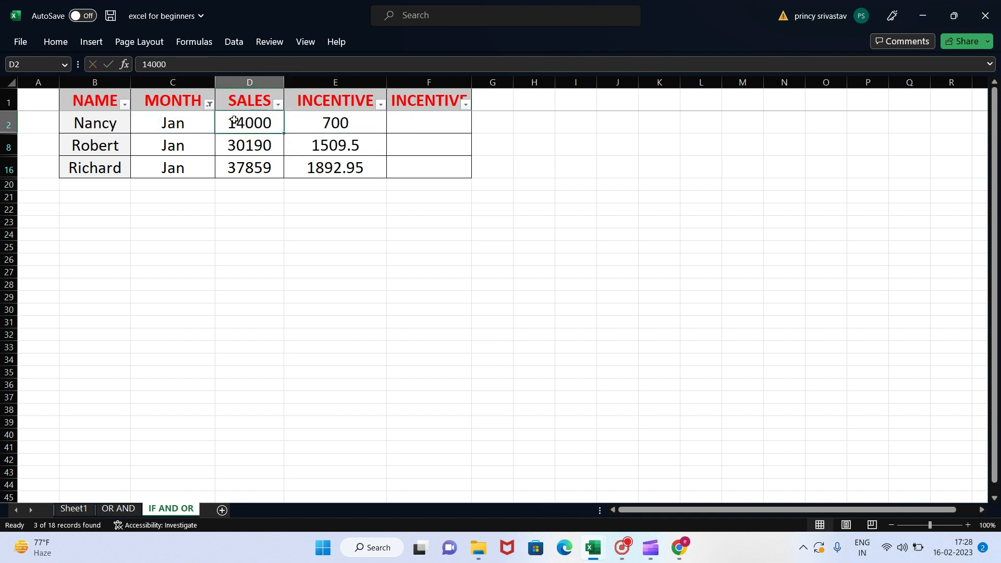
click(358, 124)
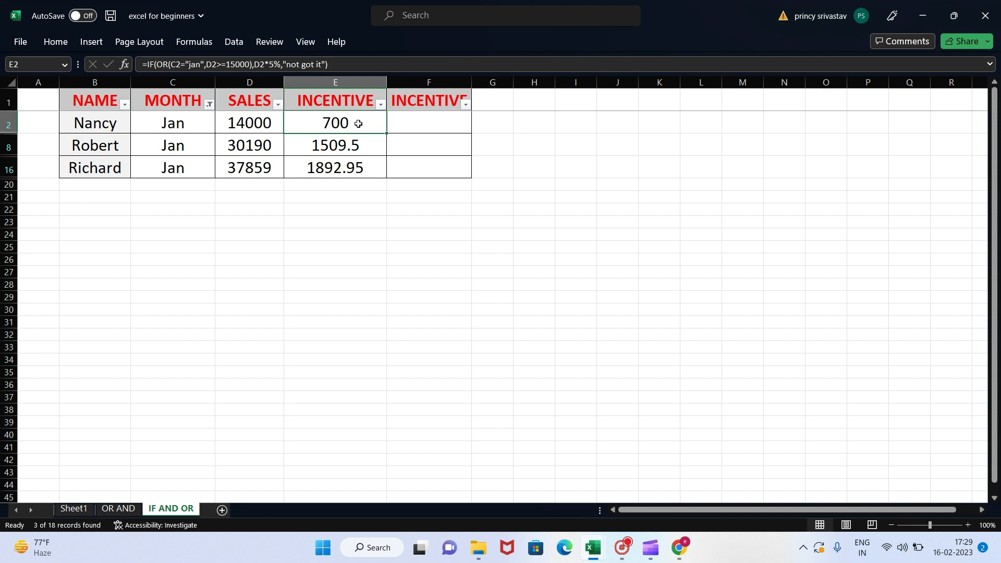
click(168, 126)
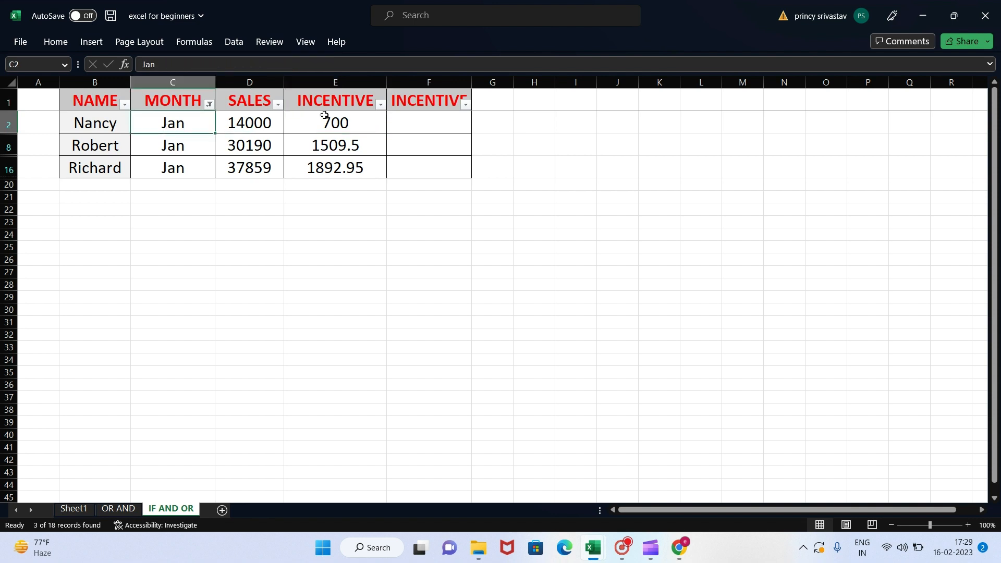
click(355, 118)
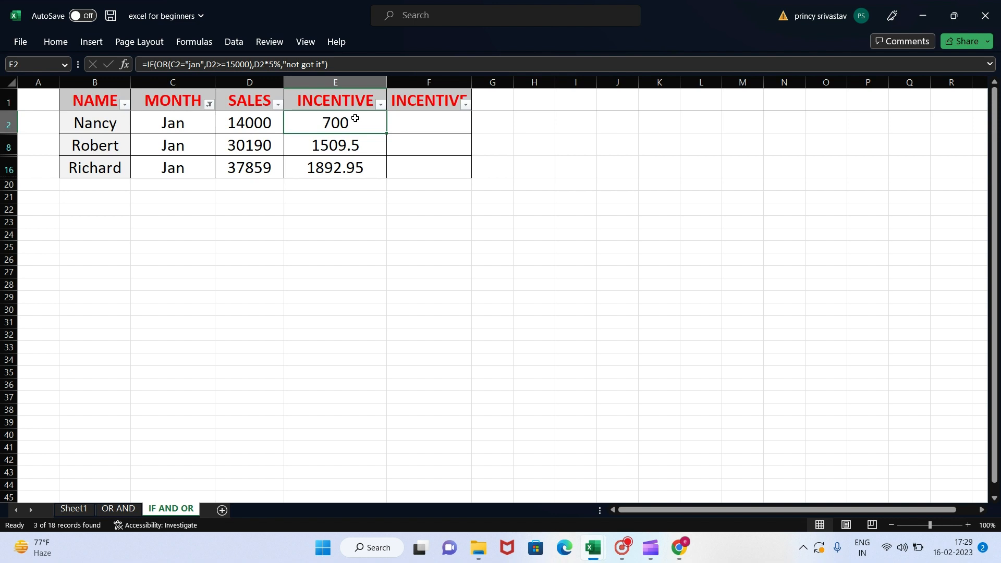
Step: Change the MONTH filter to show only the Apr and Feb rows
click(209, 109)
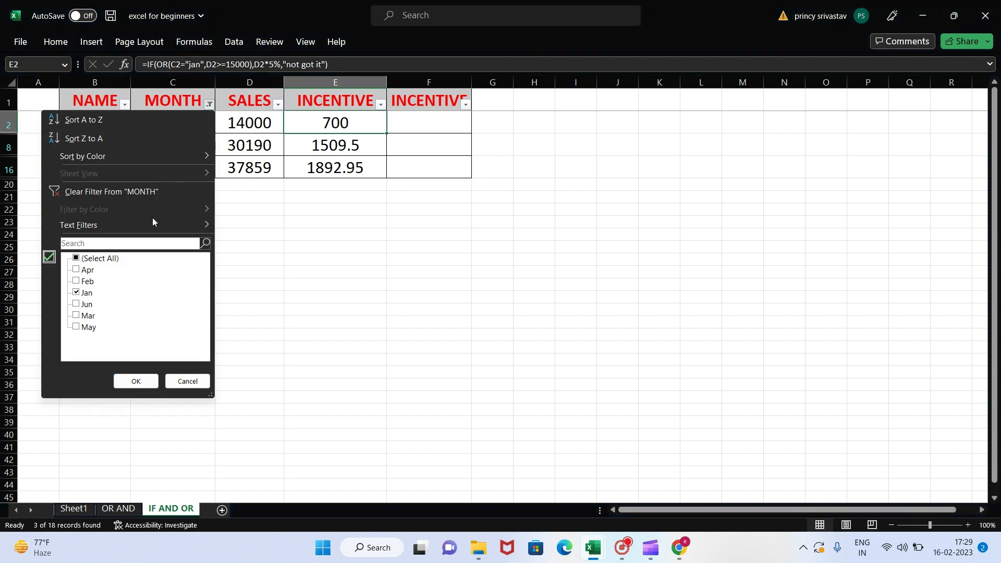
click(78, 293)
click(85, 270)
click(85, 282)
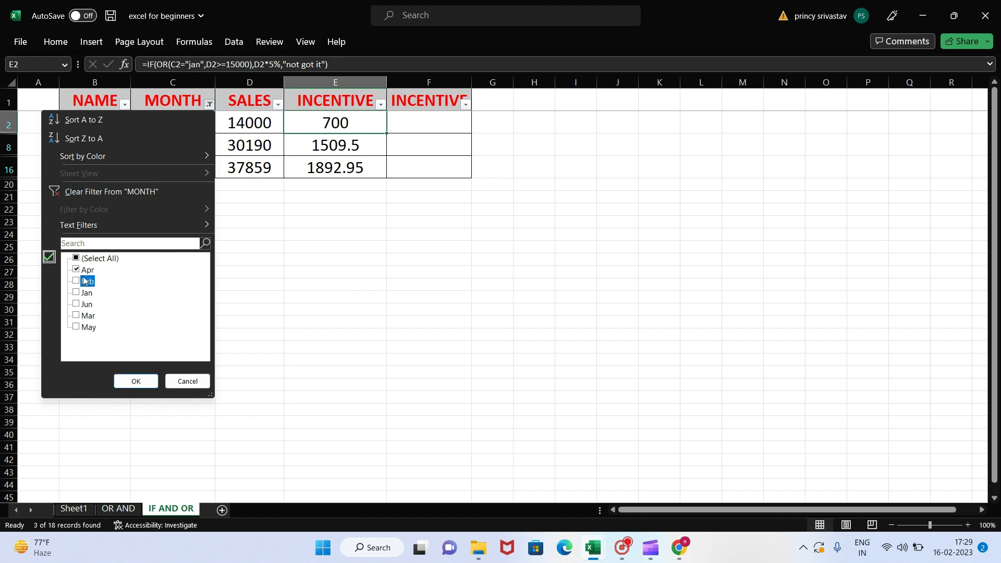
click(149, 382)
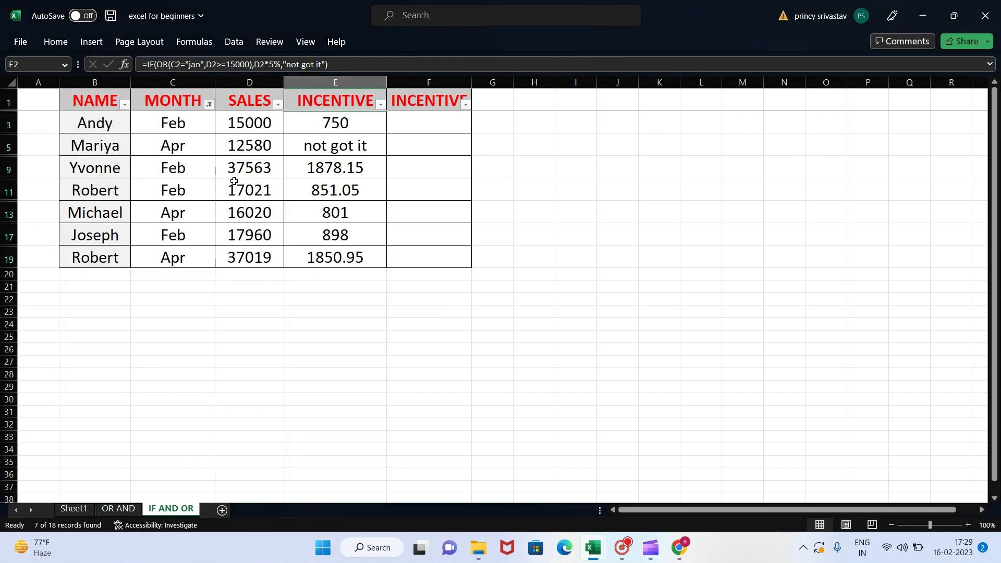
Step: Check the incentive results in E5 and E9 against the month and sales values in their rows
click(262, 148)
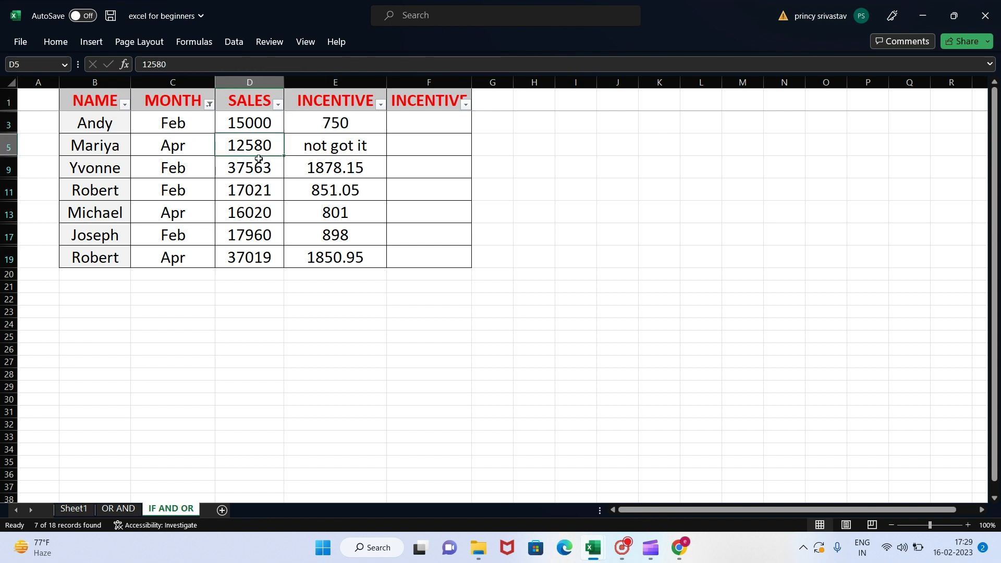
click(174, 145)
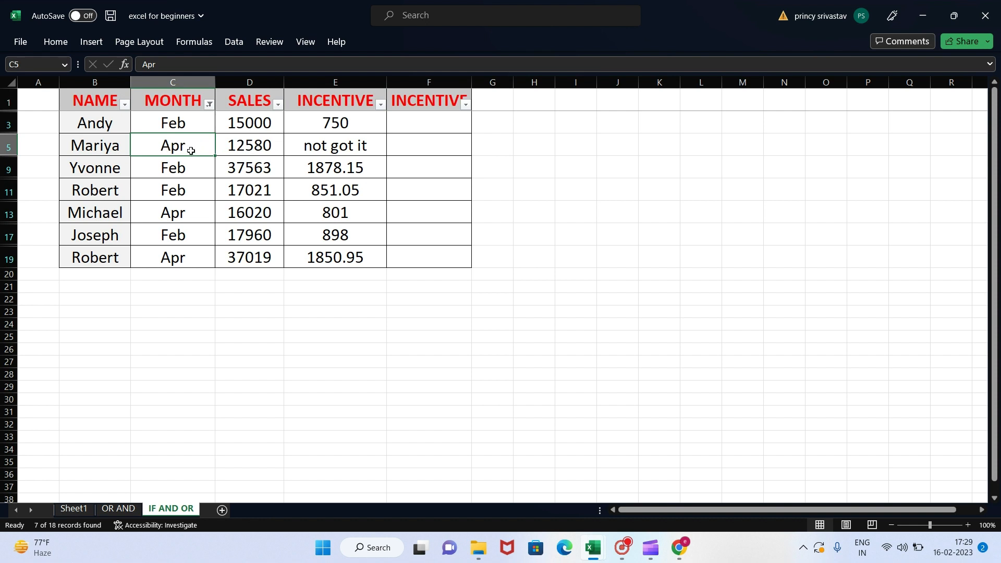
click(259, 150)
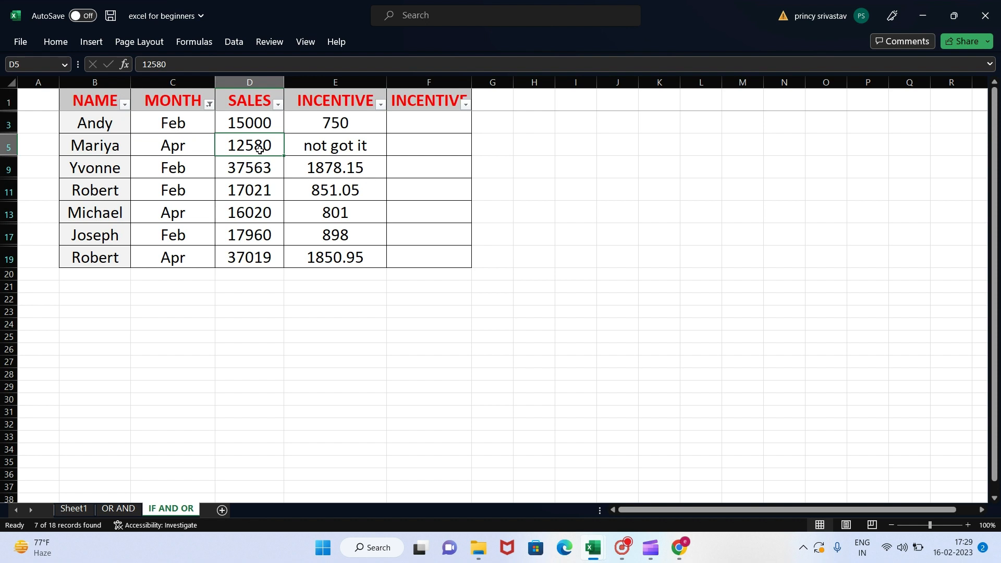
click(367, 150)
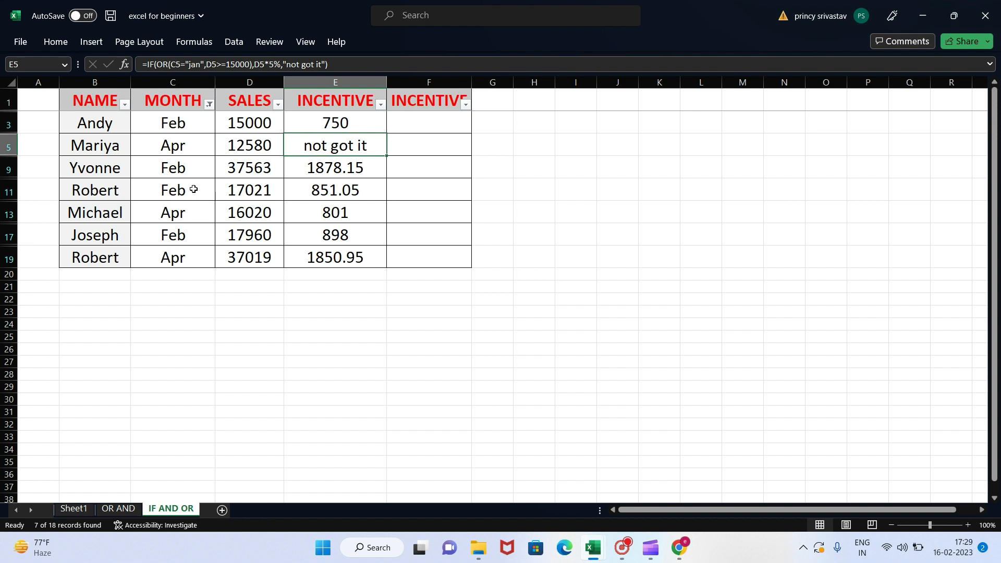
click(188, 171)
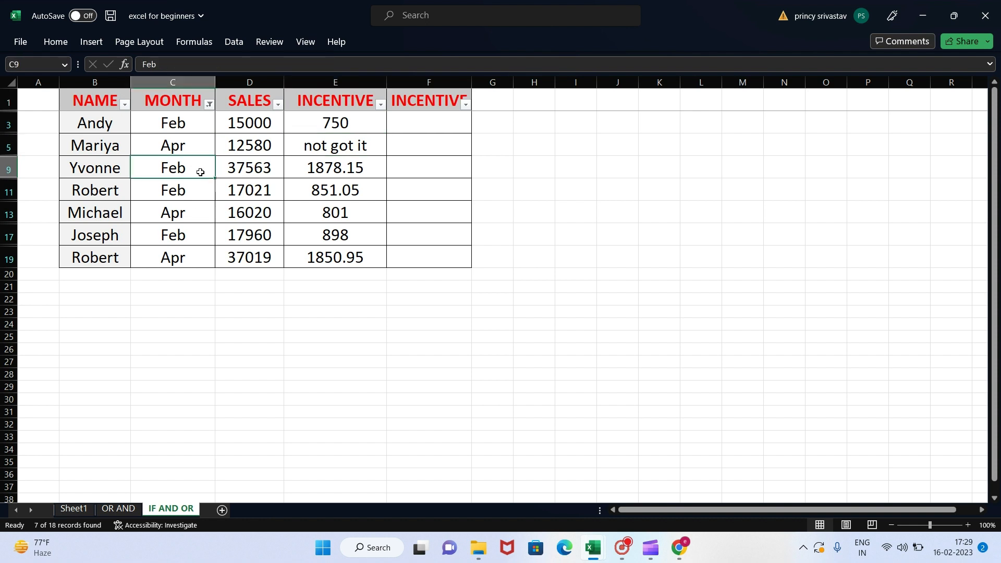
click(255, 167)
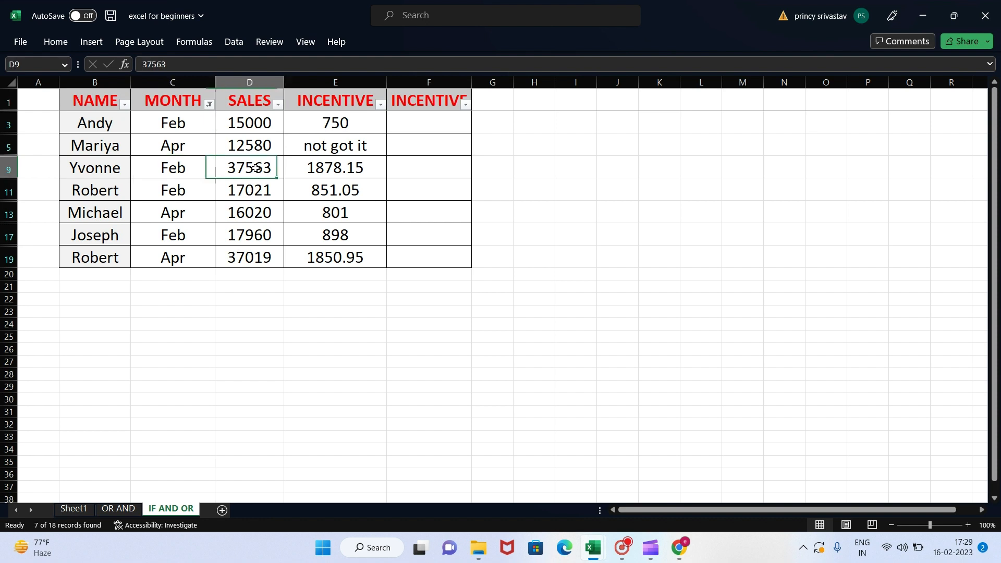
click(351, 168)
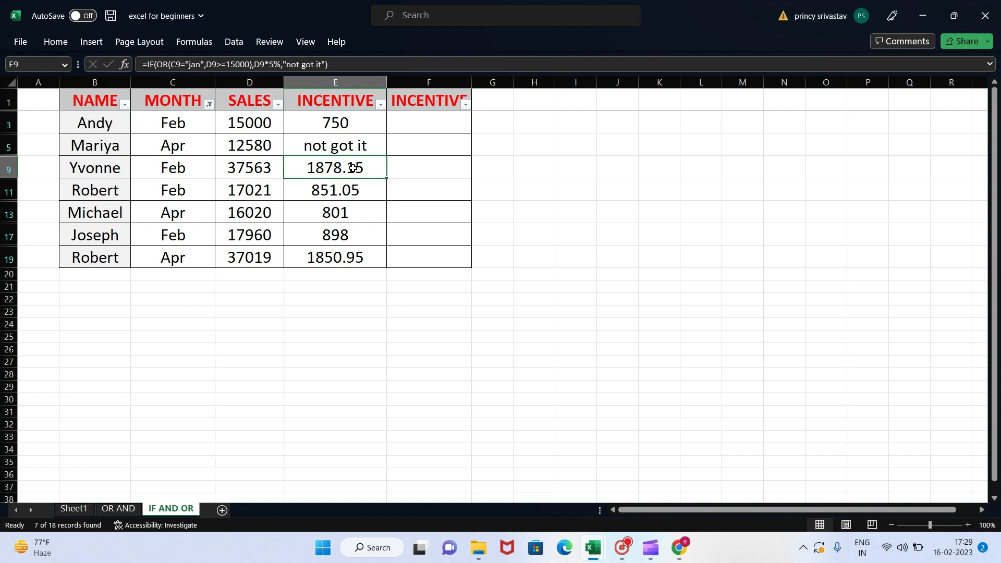
Step: Reset the MONTH filter so that all months are selected
click(208, 104)
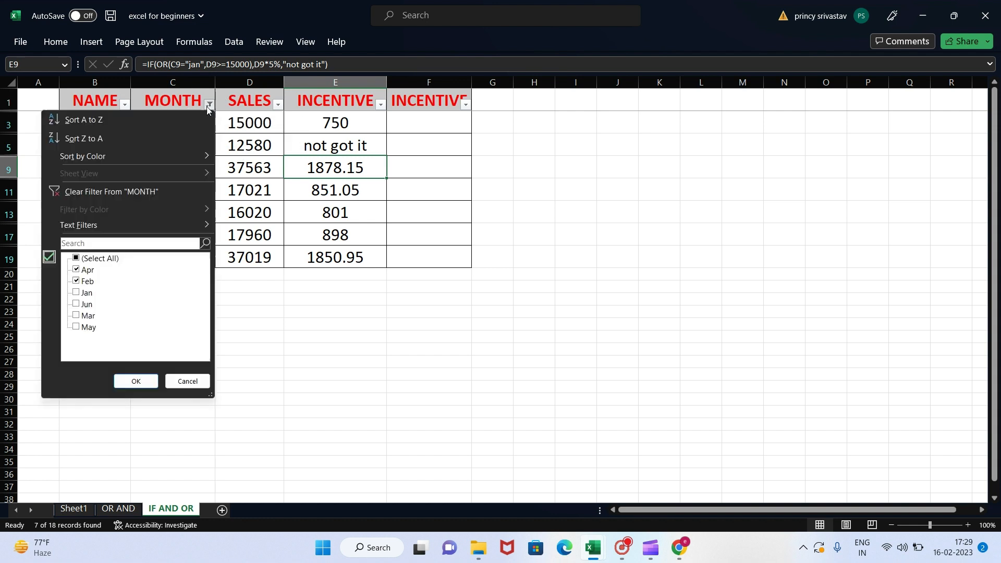
click(105, 259)
click(148, 381)
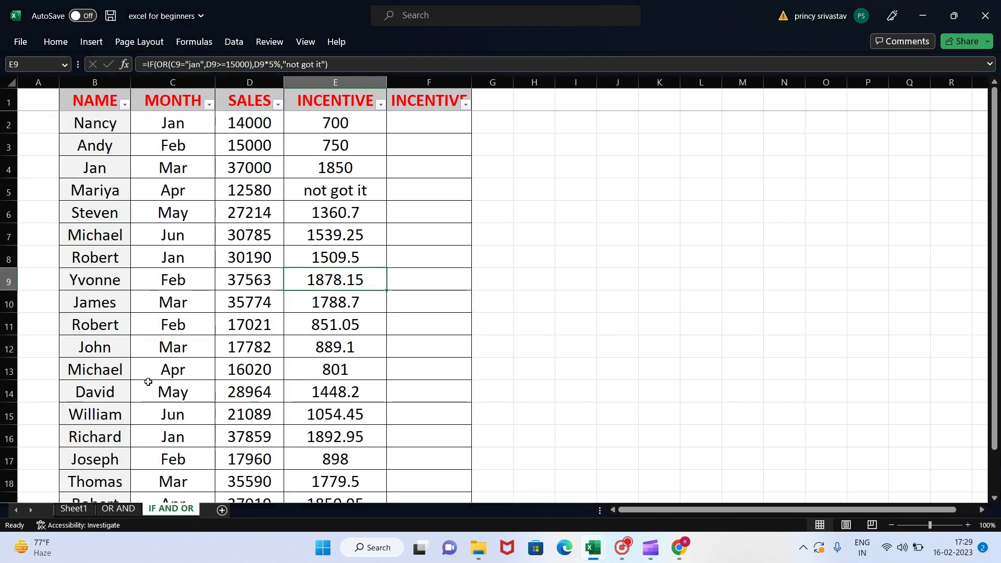
Step: Begin an IF formula in F2 with a nested AND function whose first condition is C2="jan"
click(423, 116)
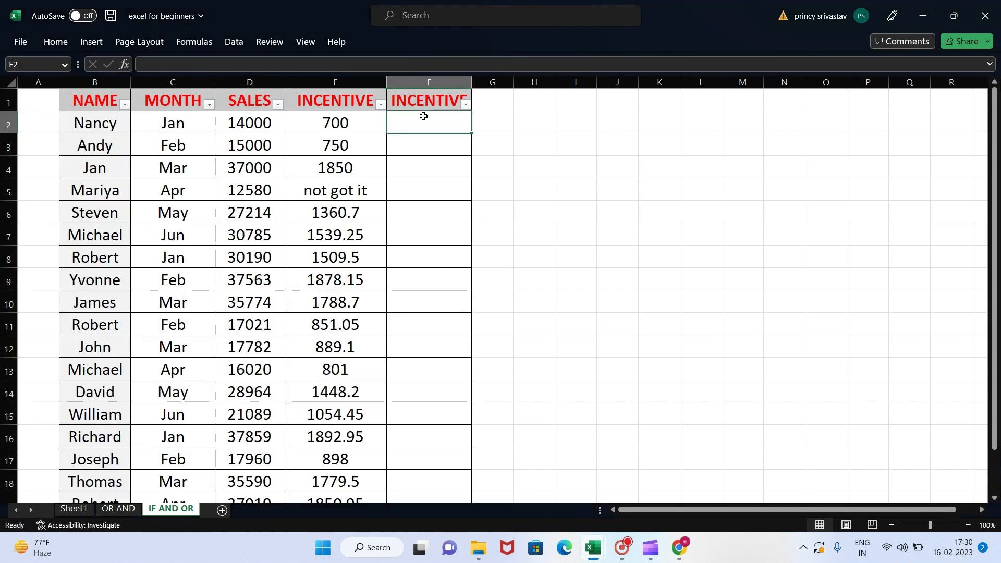
text(=if)
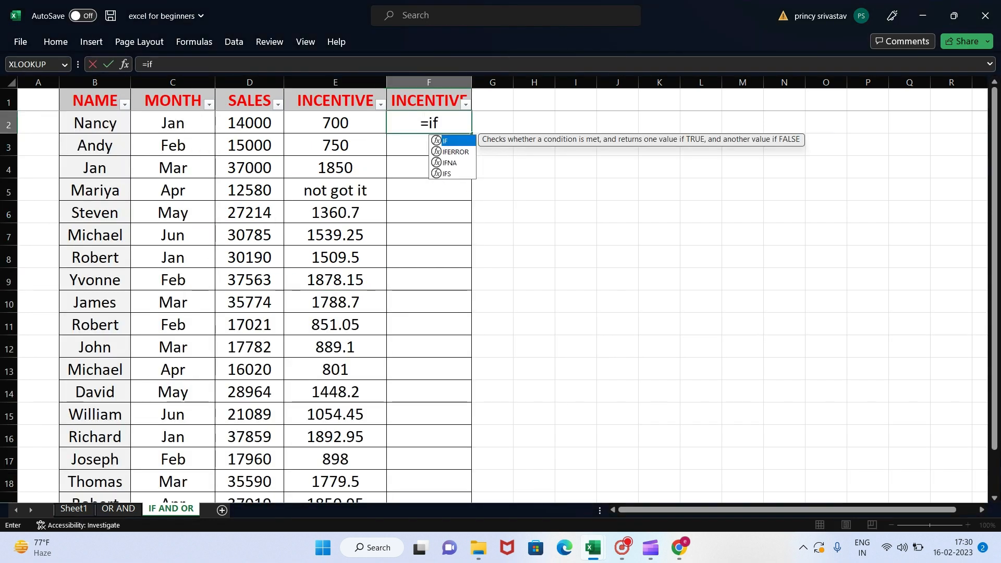
text(()
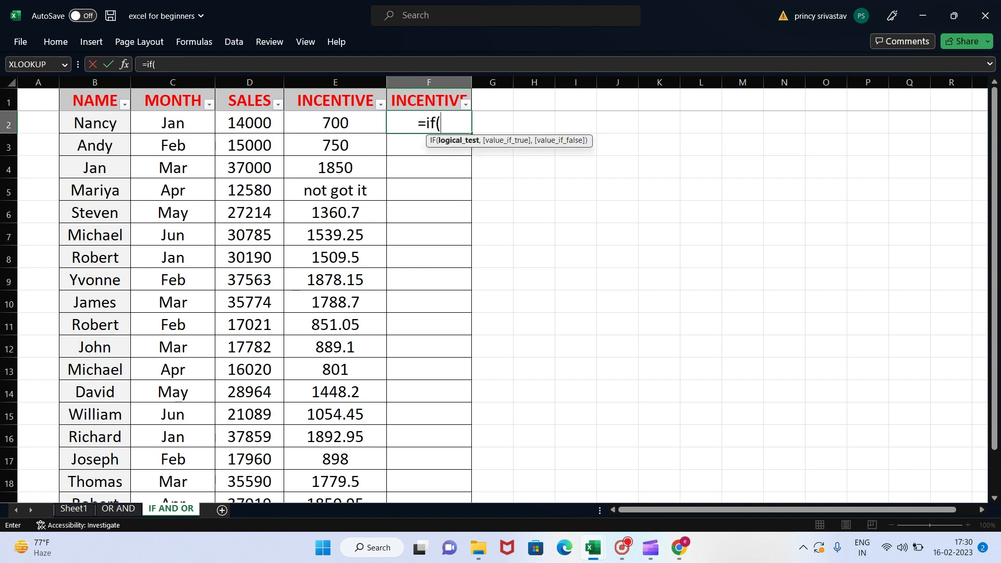
text(and()
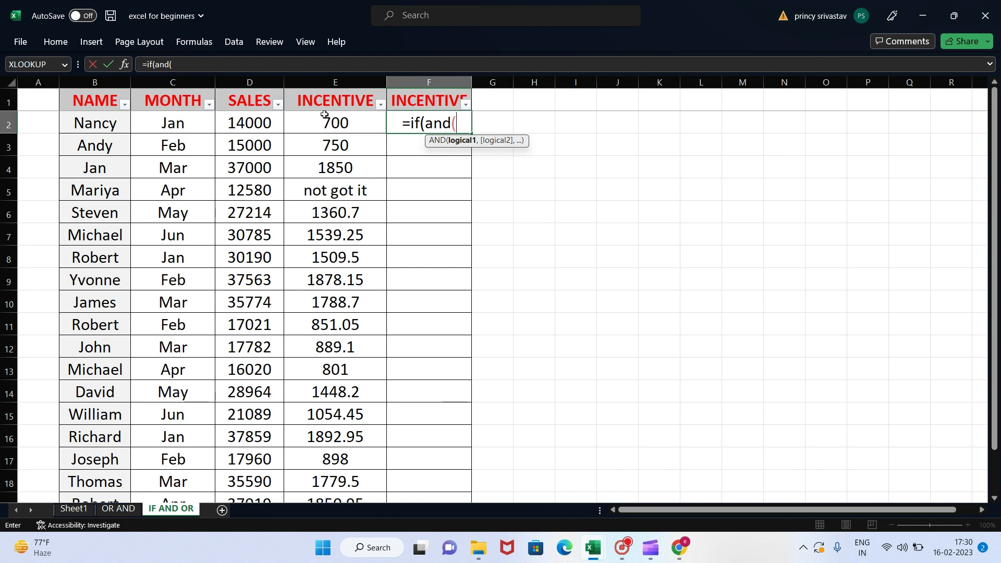
click(181, 126)
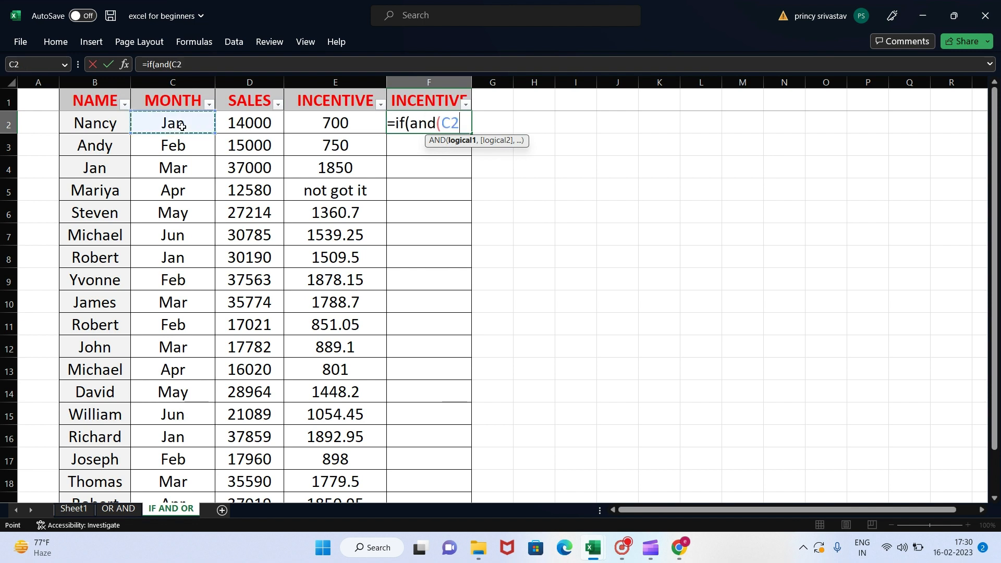
text(=)
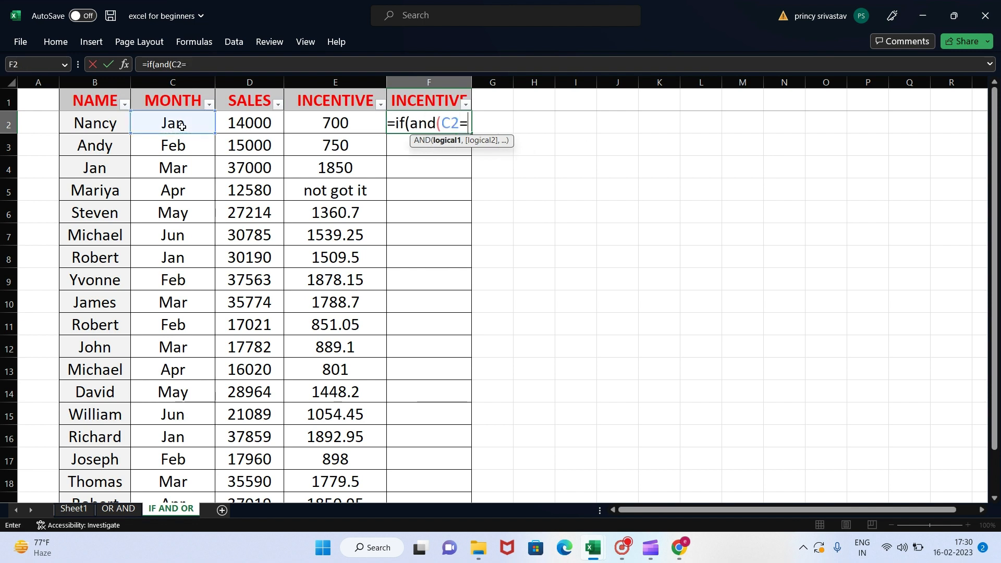
text(")
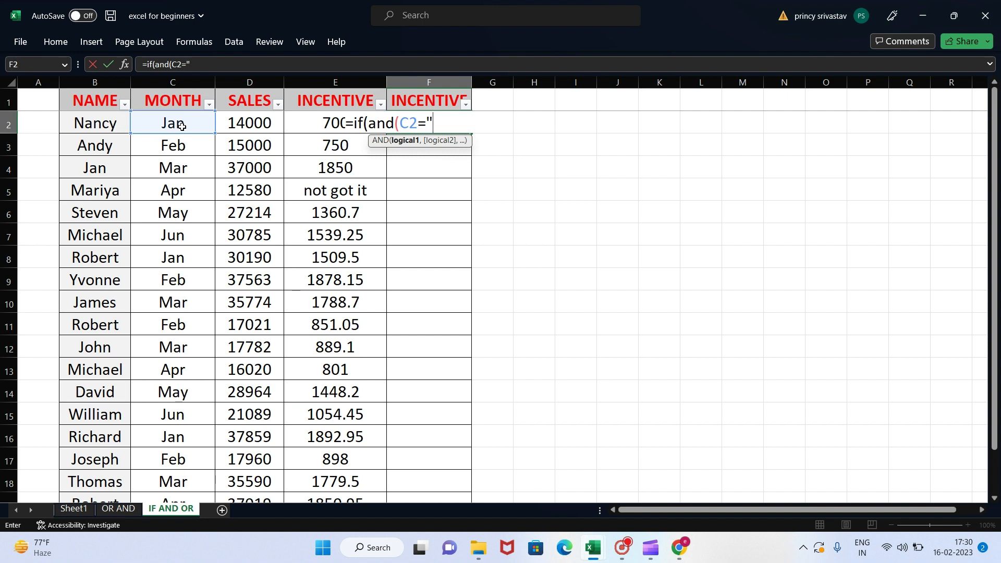
text(jan",)
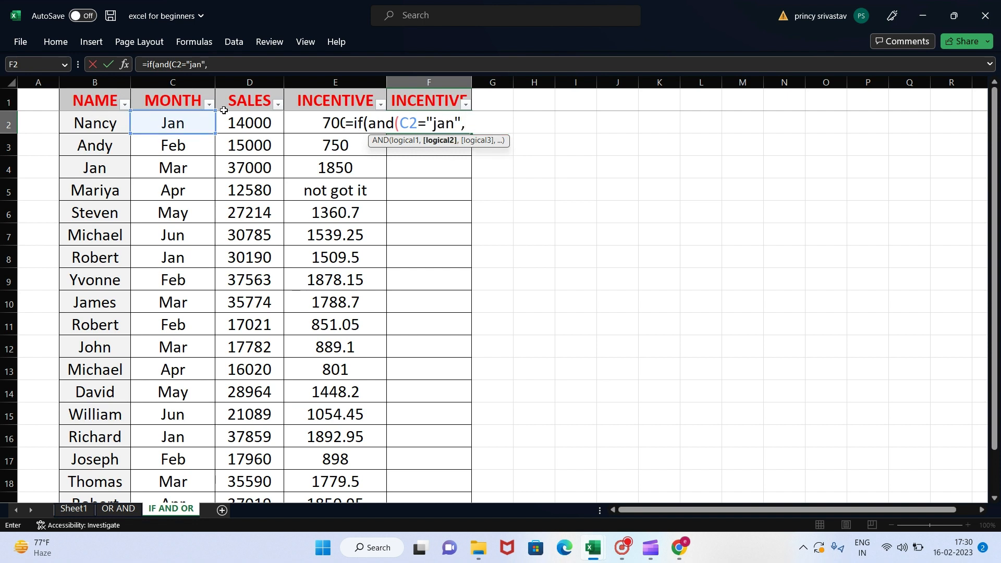
Step: Add D2>=15000 as the second AND condition in F2 and close the AND function as the IF logical test
click(236, 123)
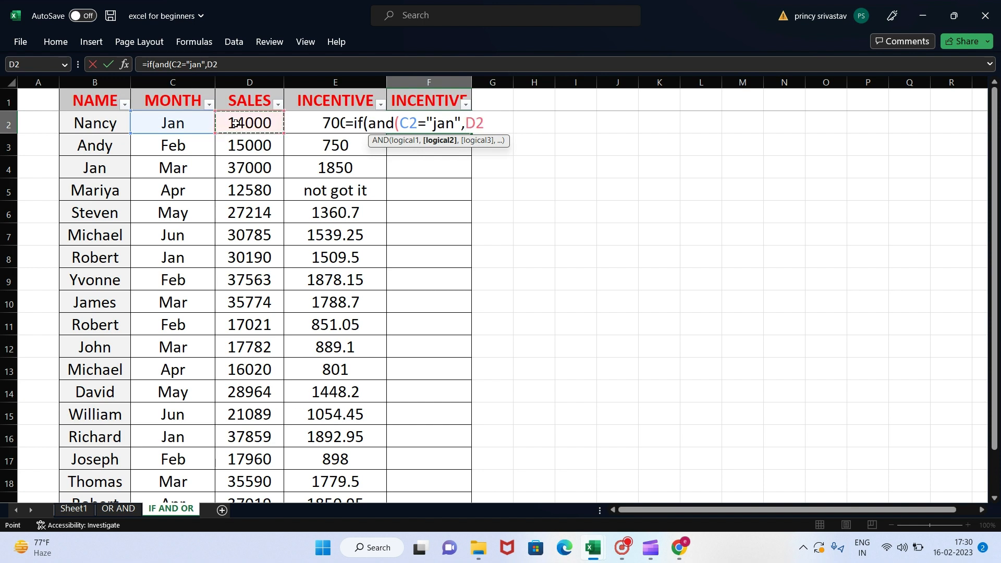
text(>=15000)
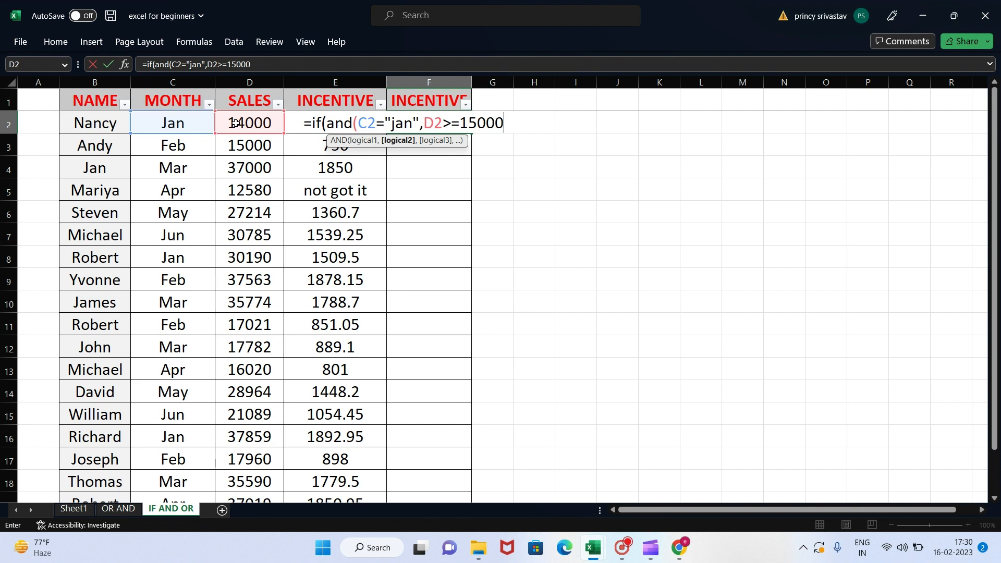
text(),)
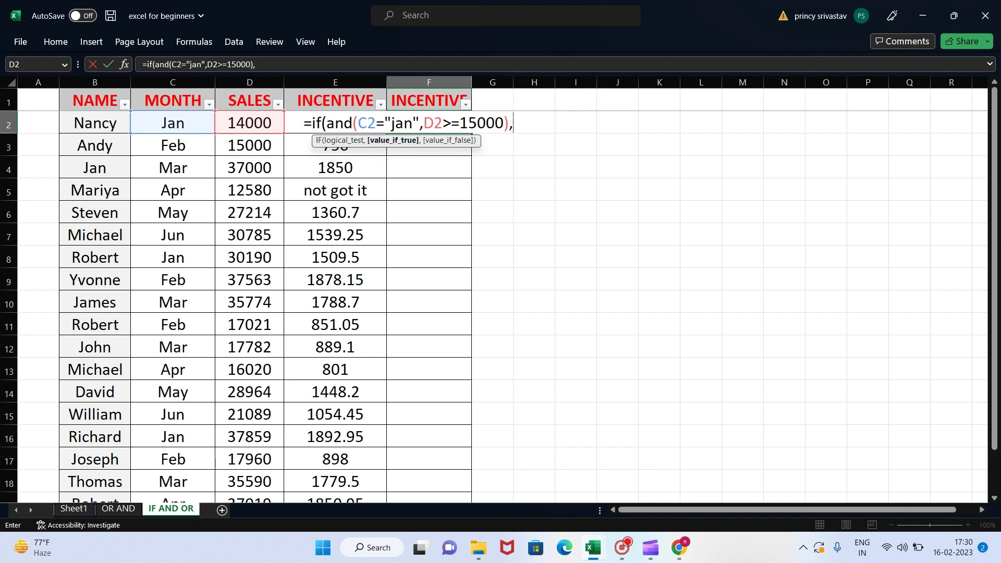
Step: Set D2*5% as the value-if-true argument of the IF formula in F2
click(262, 123)
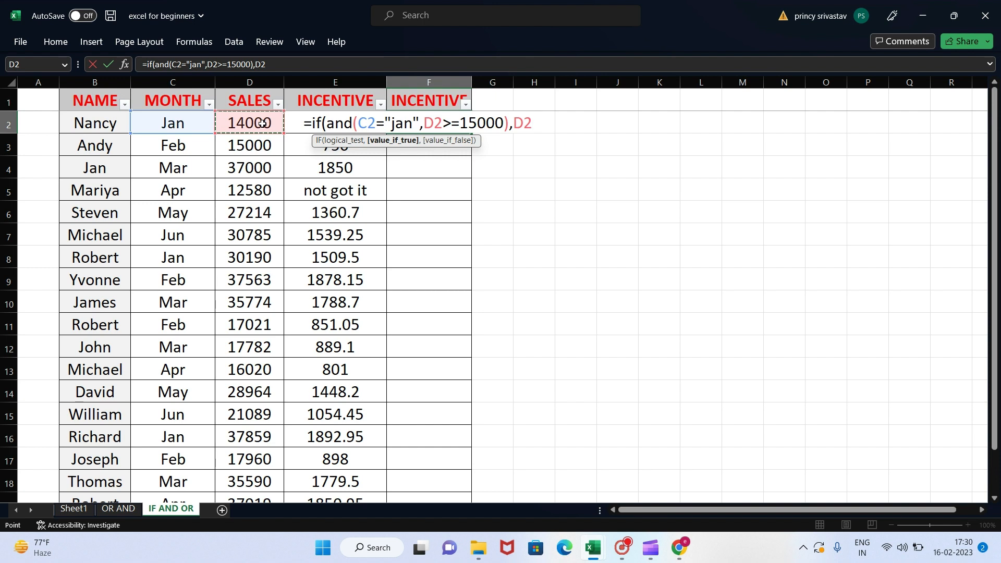
text(*5%)
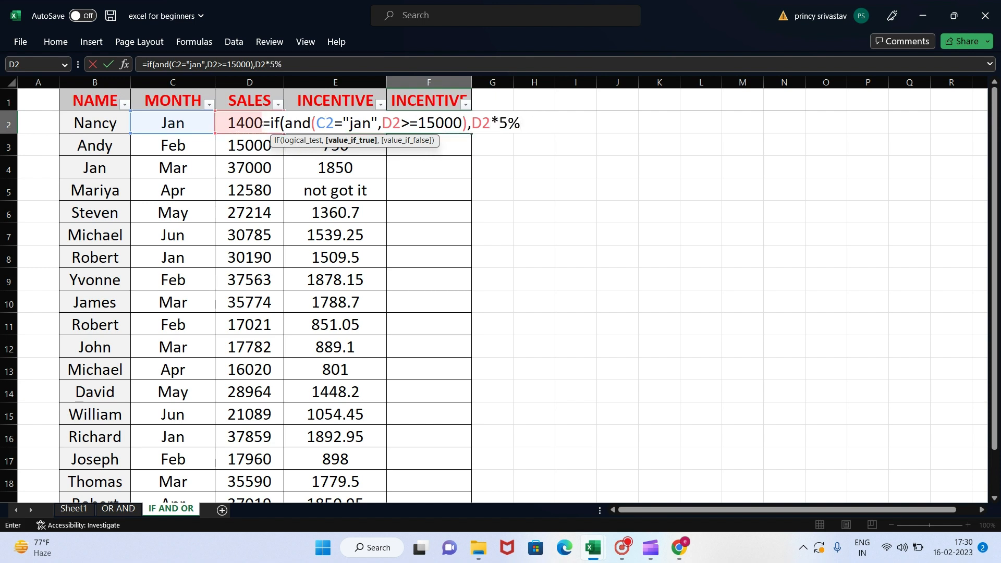
text(,")
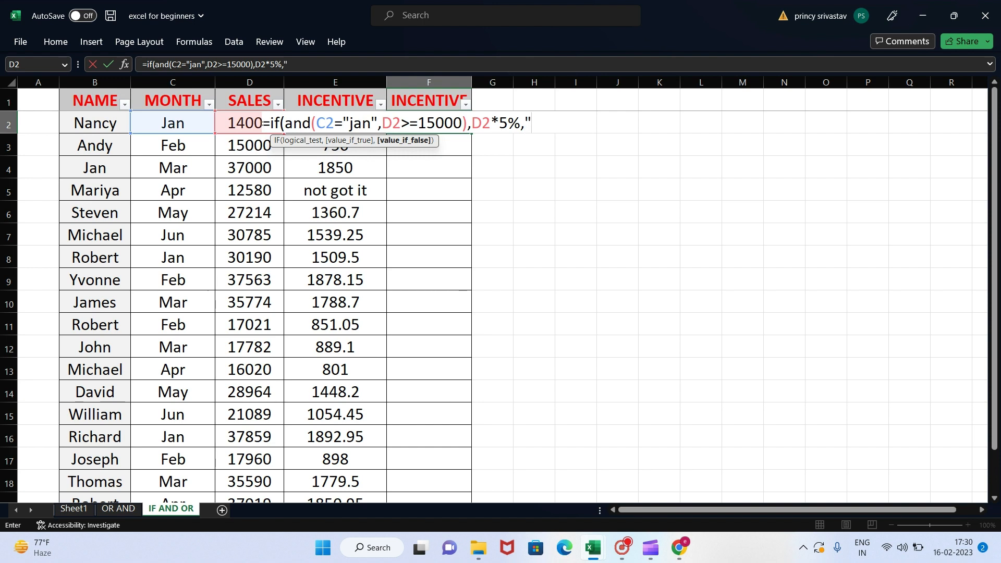
text(not got it)
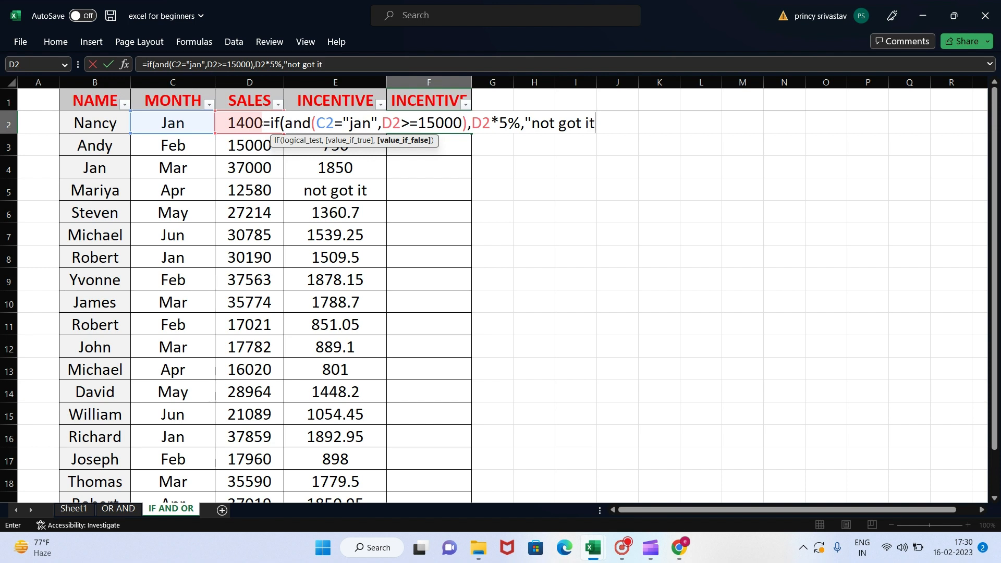
text("))
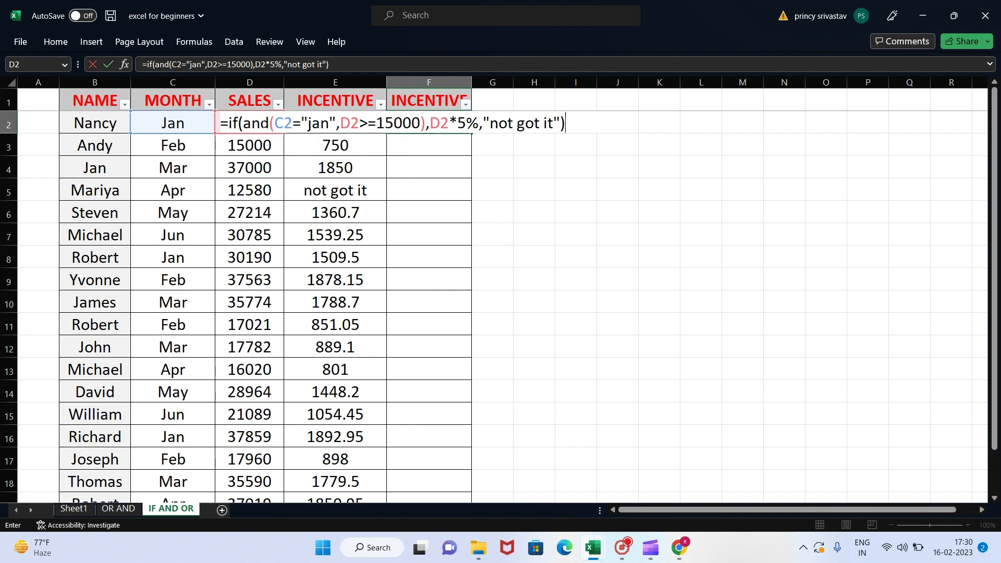
Step: Add "not got it" as the value-if-false argument in F2, then close and enter the IF formula
key(Return)
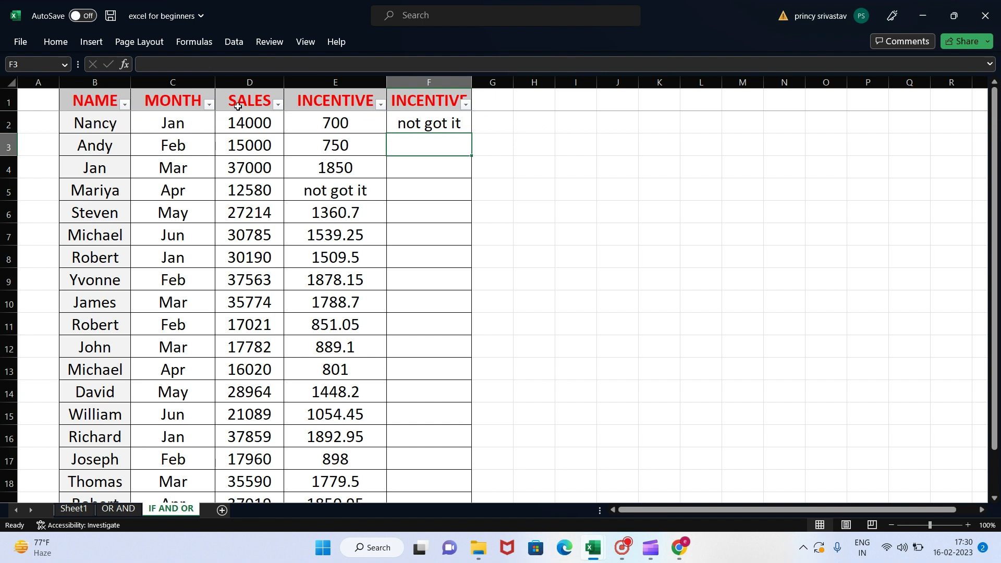
Step: Check the IF and AND result in F2 against the month in C2 and the sales value in D2
double_click(431, 118)
key(Escape)
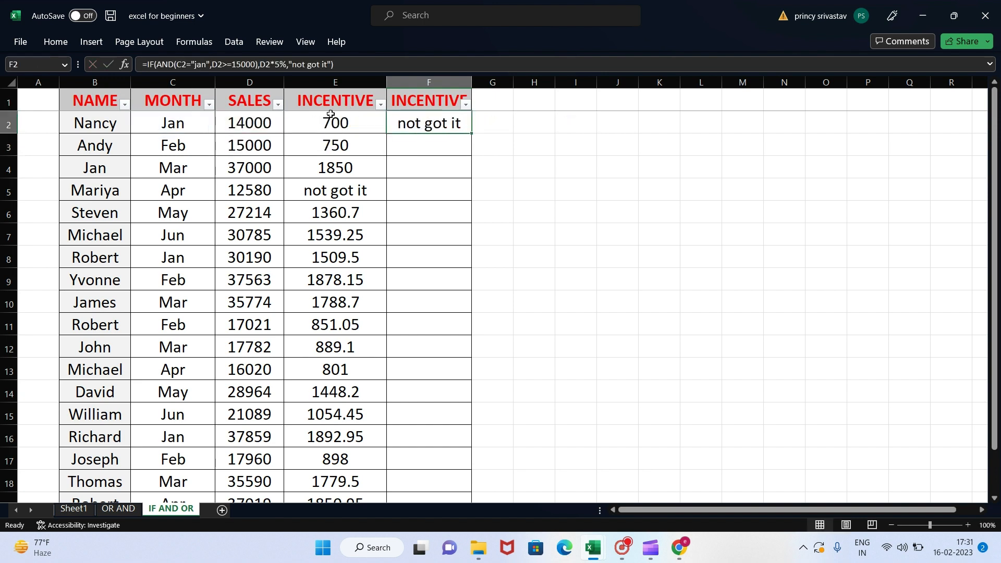
click(166, 122)
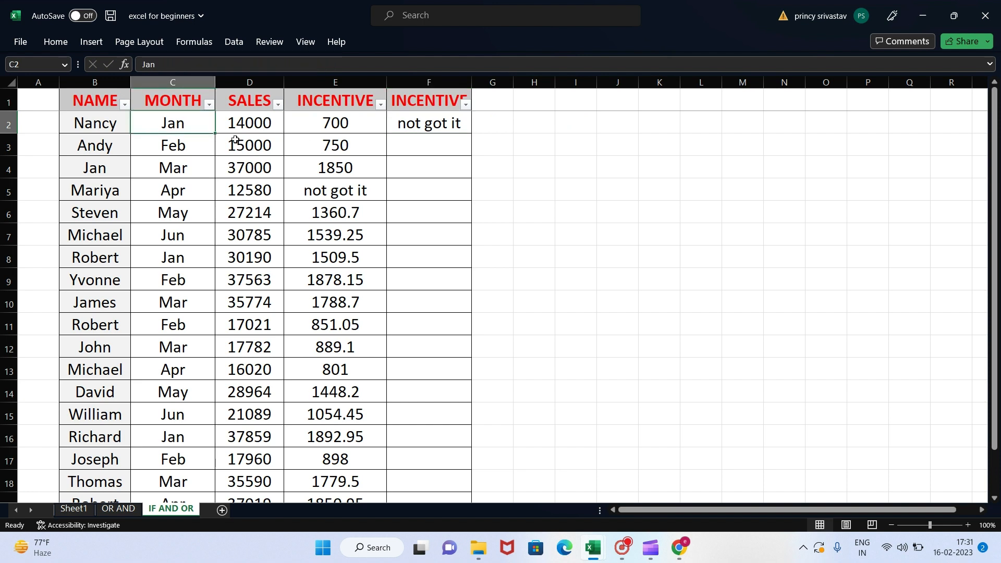
click(259, 123)
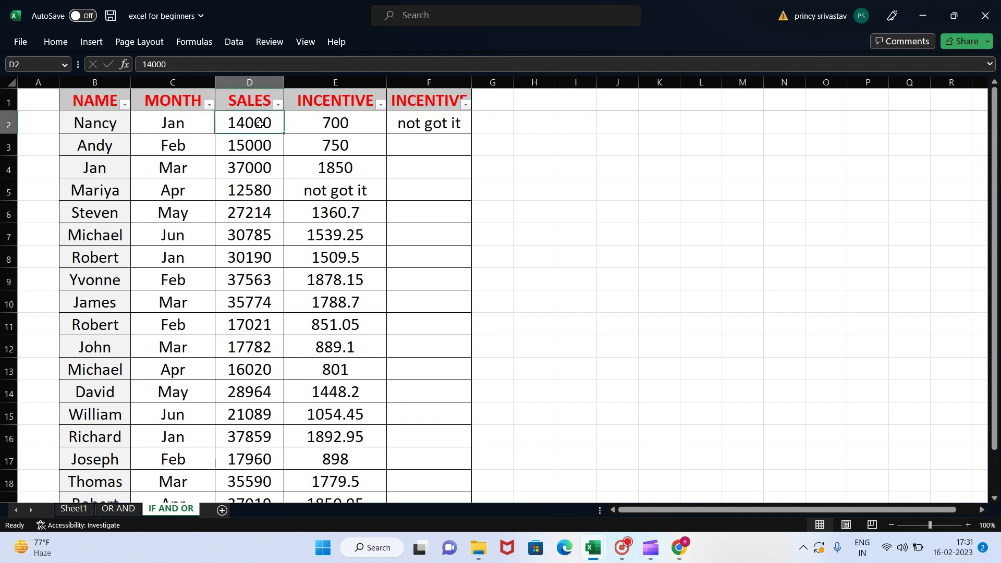
click(174, 123)
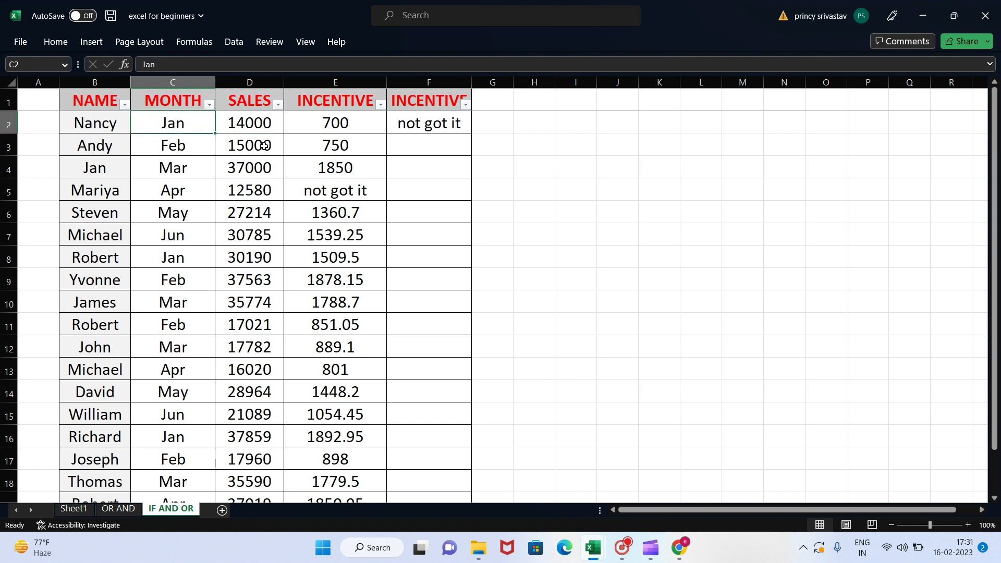
click(259, 122)
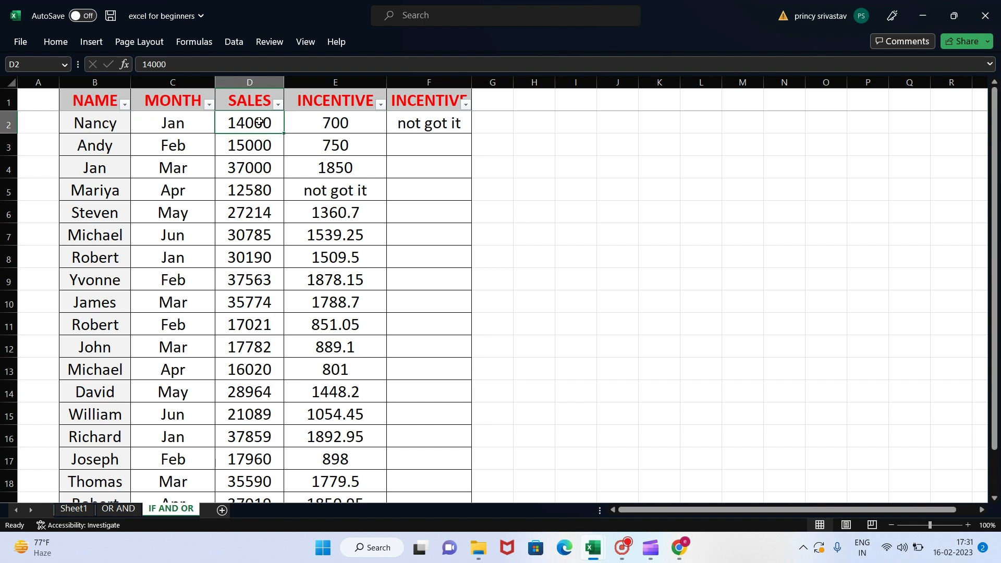
click(444, 113)
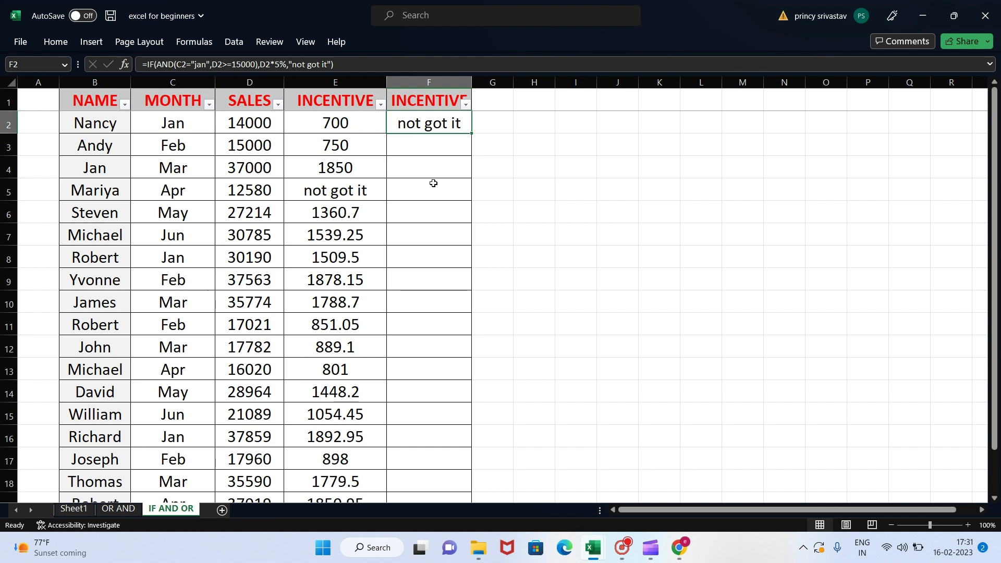
Step: Compare the OR-based incentive in E2 with the AND-based one in F2, using the month and sales of that row
click(345, 118)
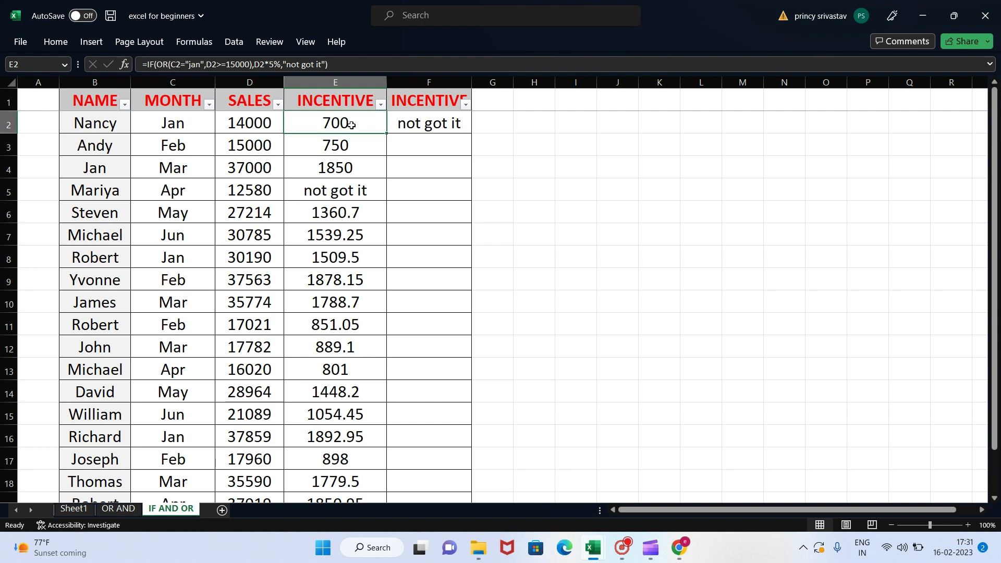
click(158, 125)
click(337, 113)
click(417, 124)
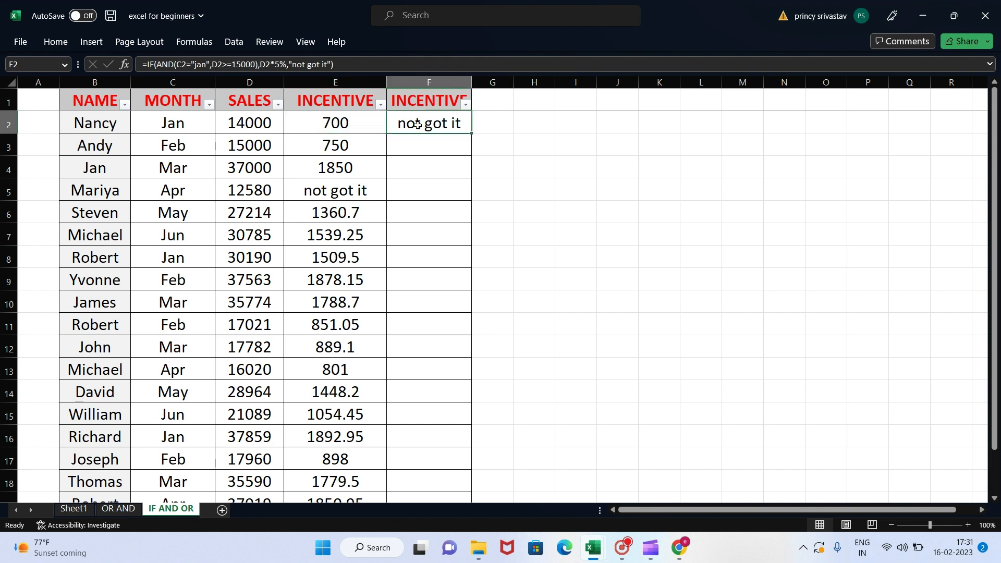
click(173, 123)
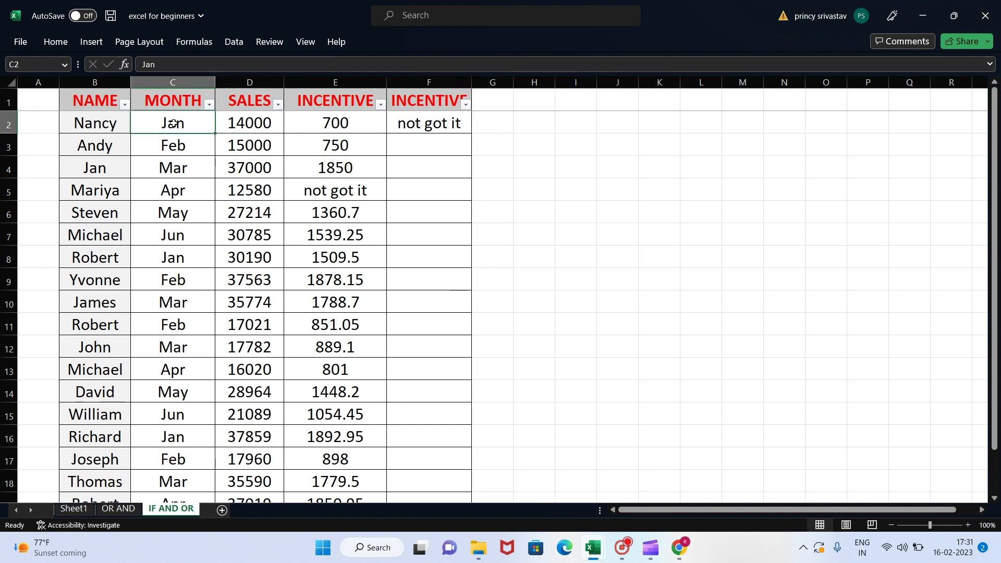
click(259, 122)
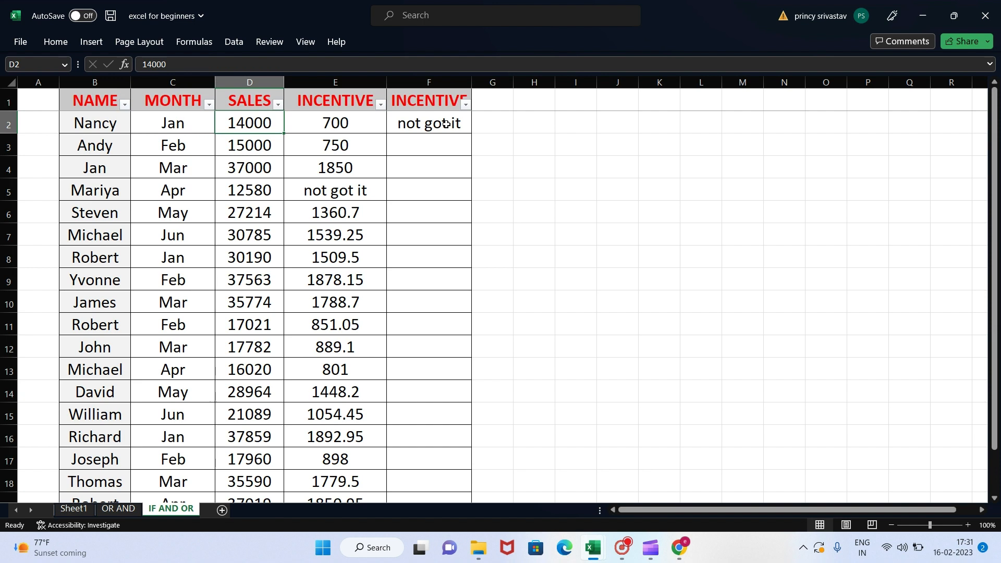
Step: Fill the IF and AND formula from F2 down through the remaining data rows of column F
click(446, 123)
double_click(470, 135)
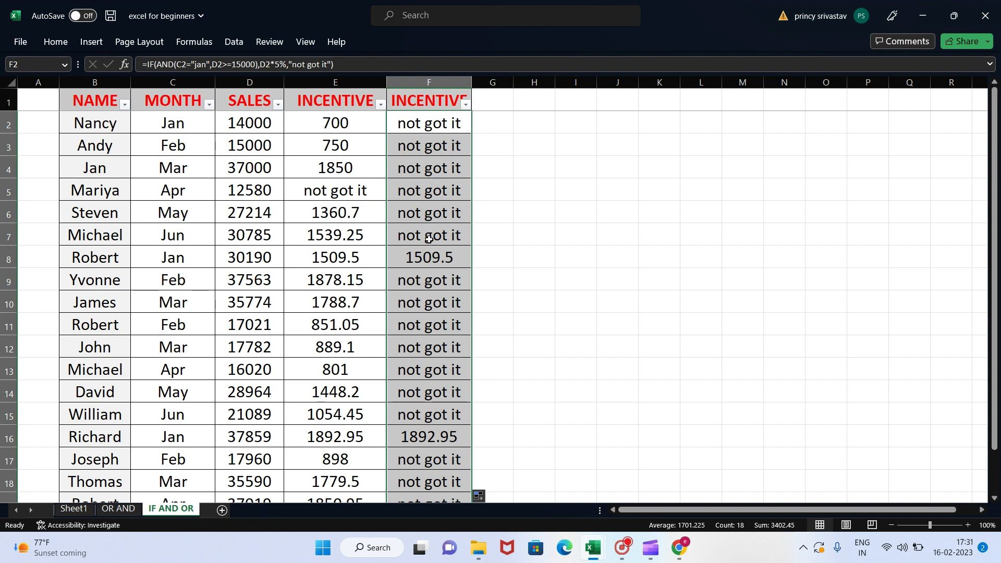
Step: Check the incentive results in F8 and F16 against the month and sales values in their rows
click(431, 259)
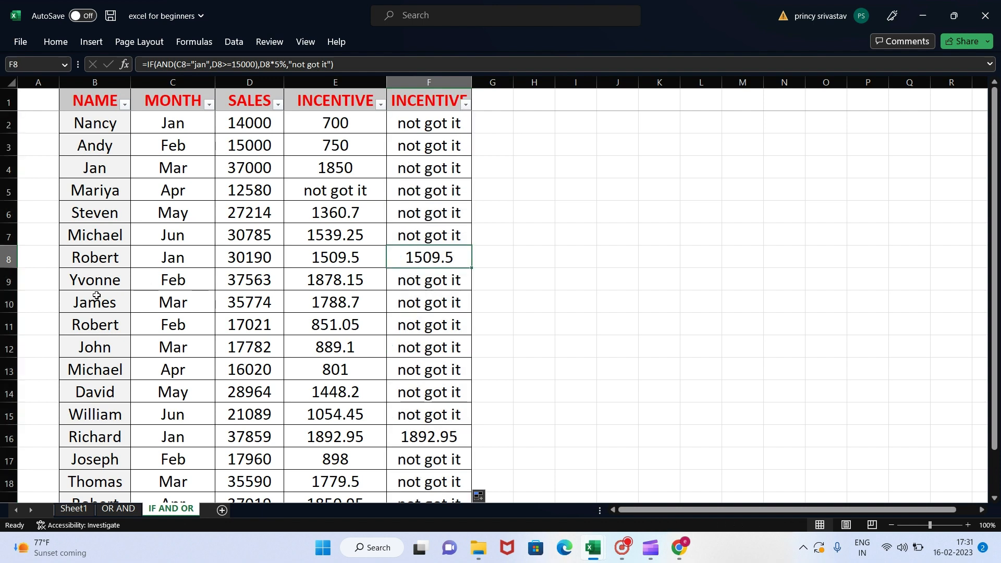
click(8, 259)
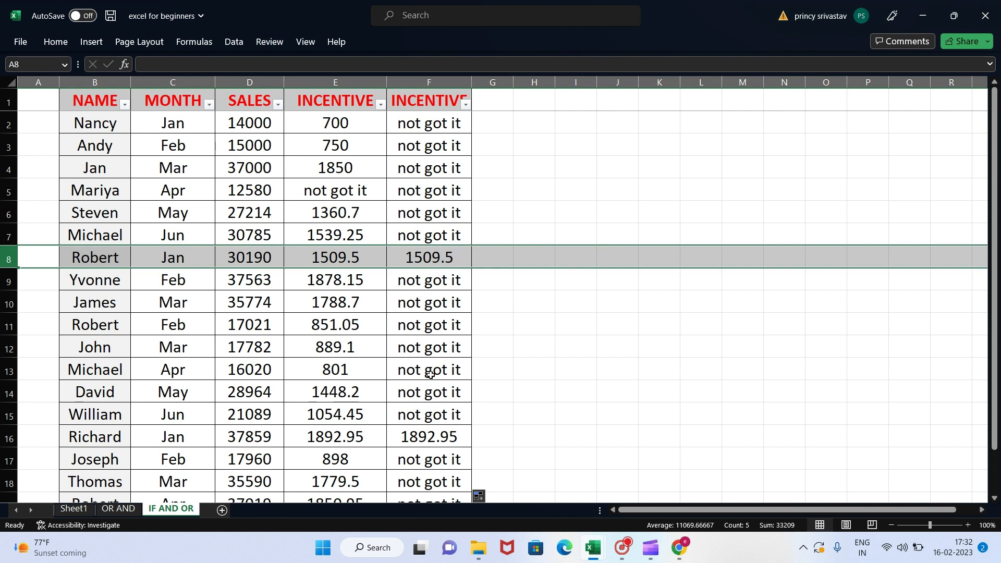
click(415, 432)
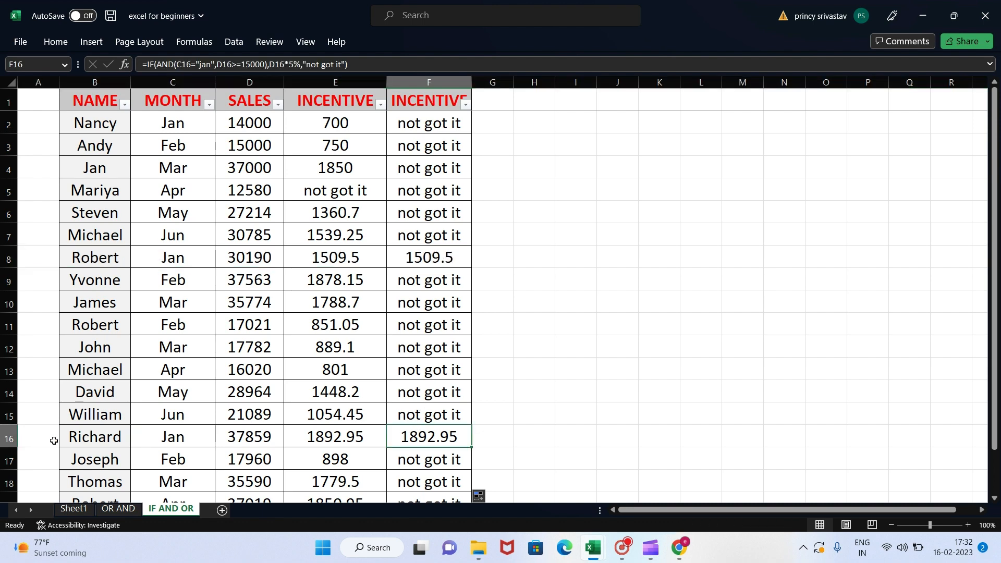
click(9, 438)
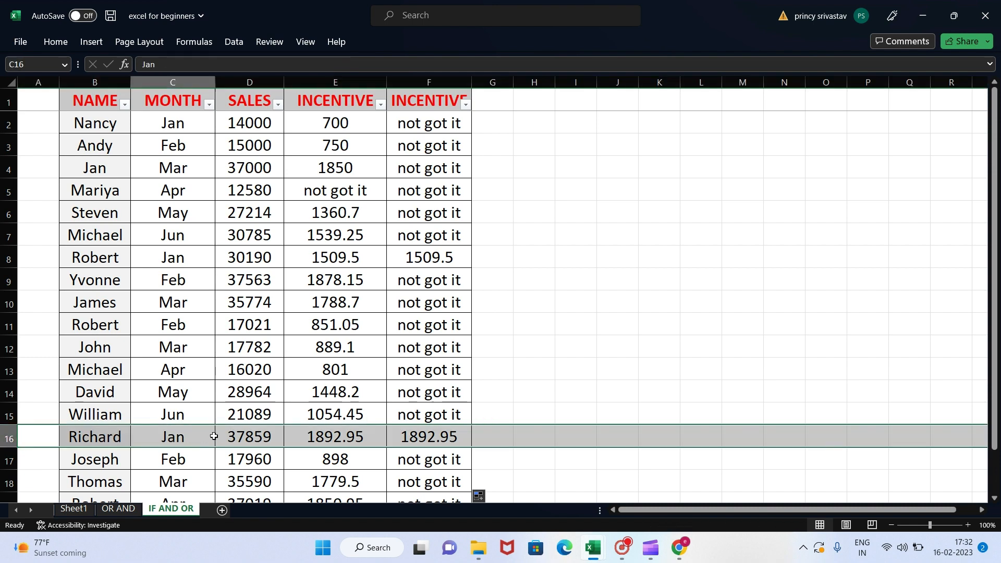
click(213, 436)
click(267, 435)
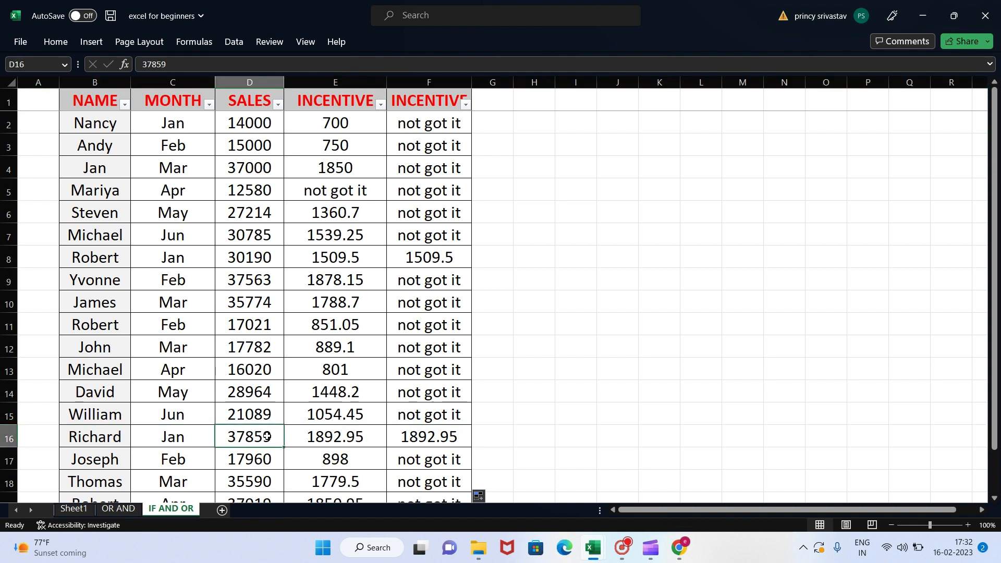